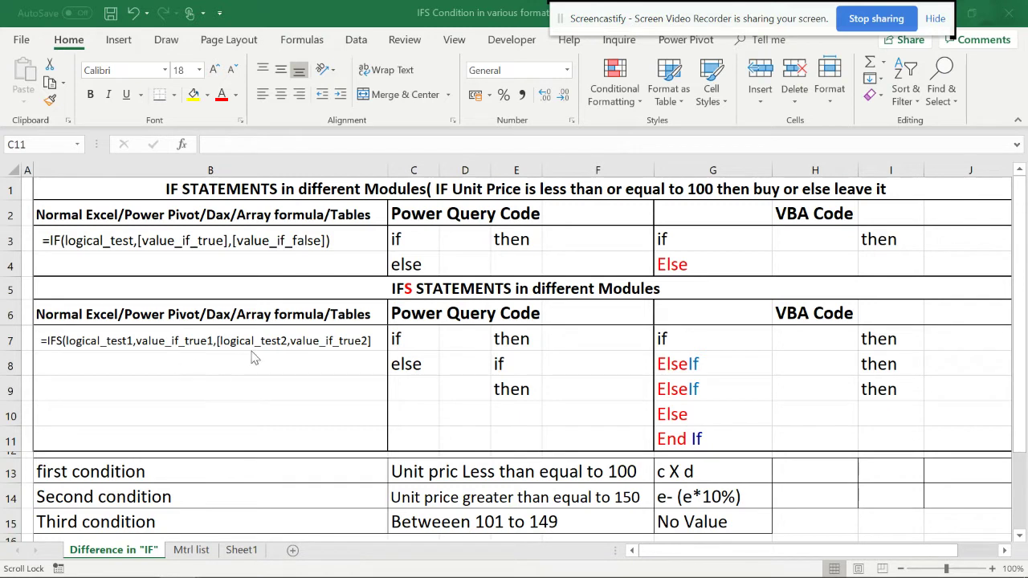
Review the IF and IFS syntax comparison and the three unit-price conditions alongside the quantity and unit price columns of the Mtrl list sheet.
left_click(402, 339)
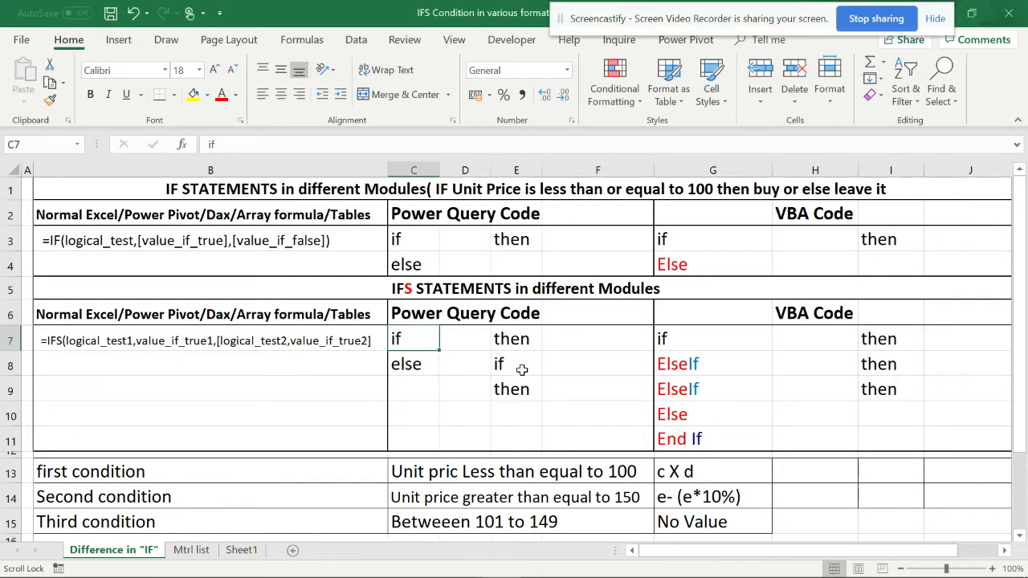
left_click(685, 335)
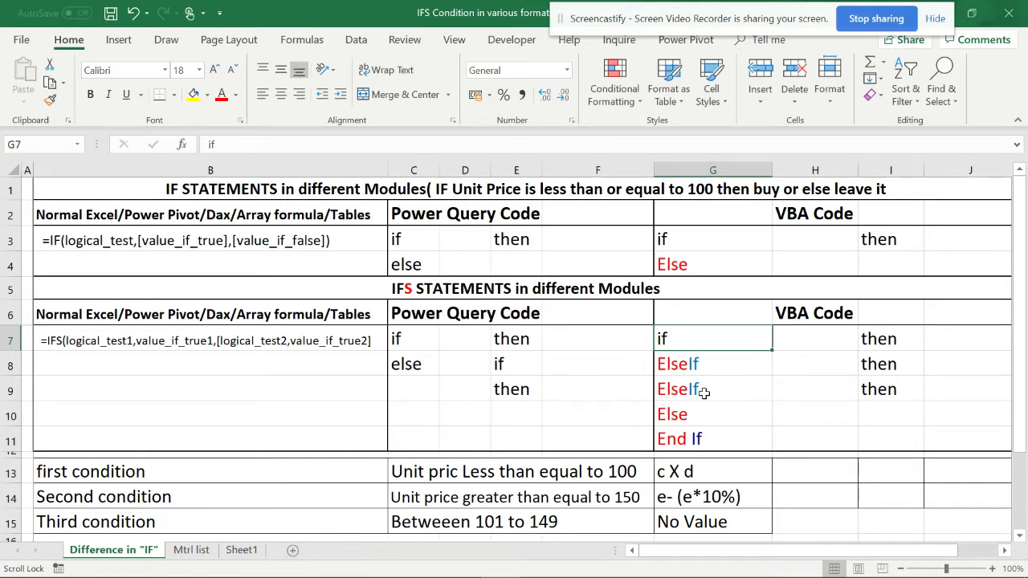
left_click(191, 551)
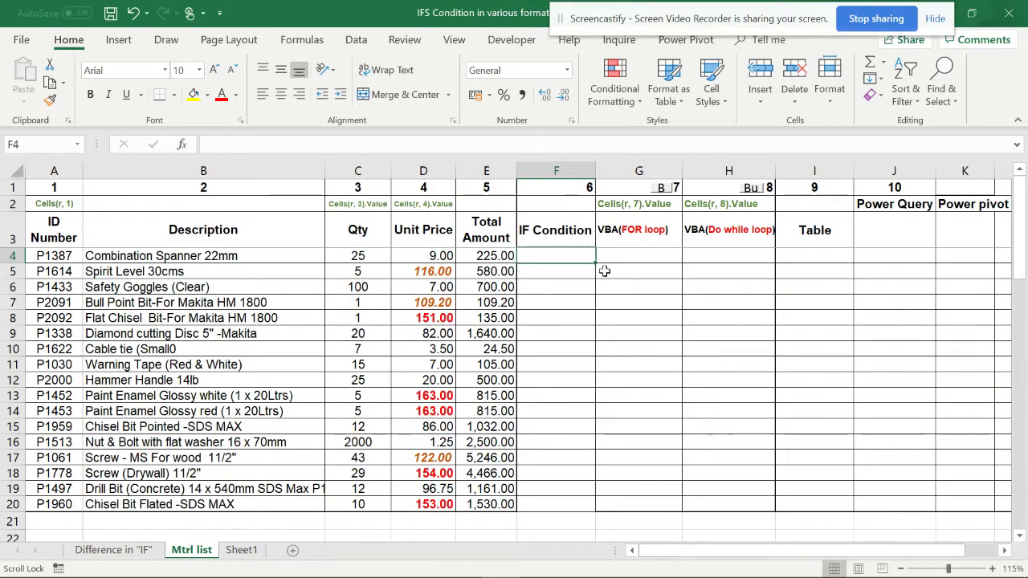
left_click(112, 550)
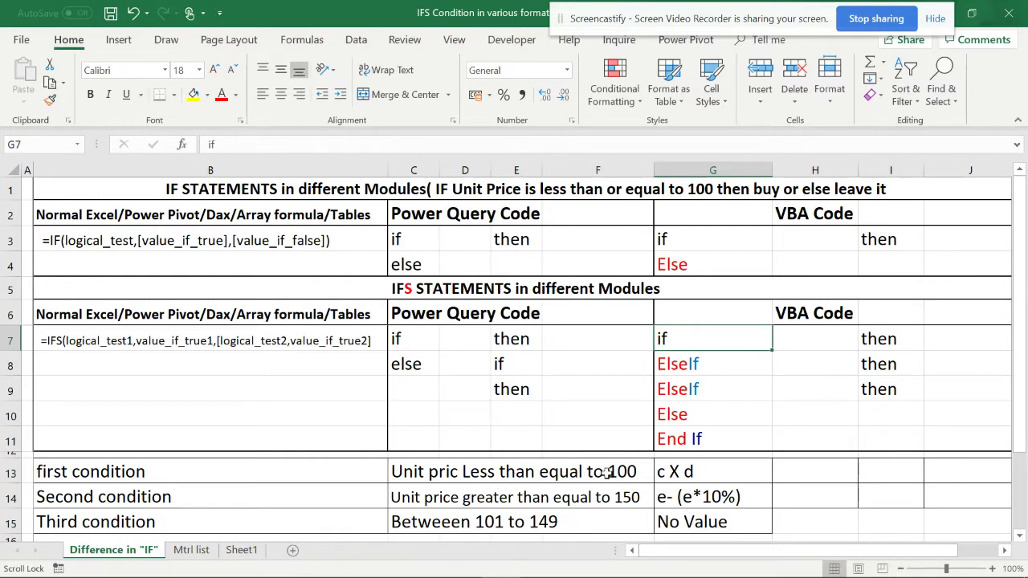
left_click(197, 551)
left_click(371, 229)
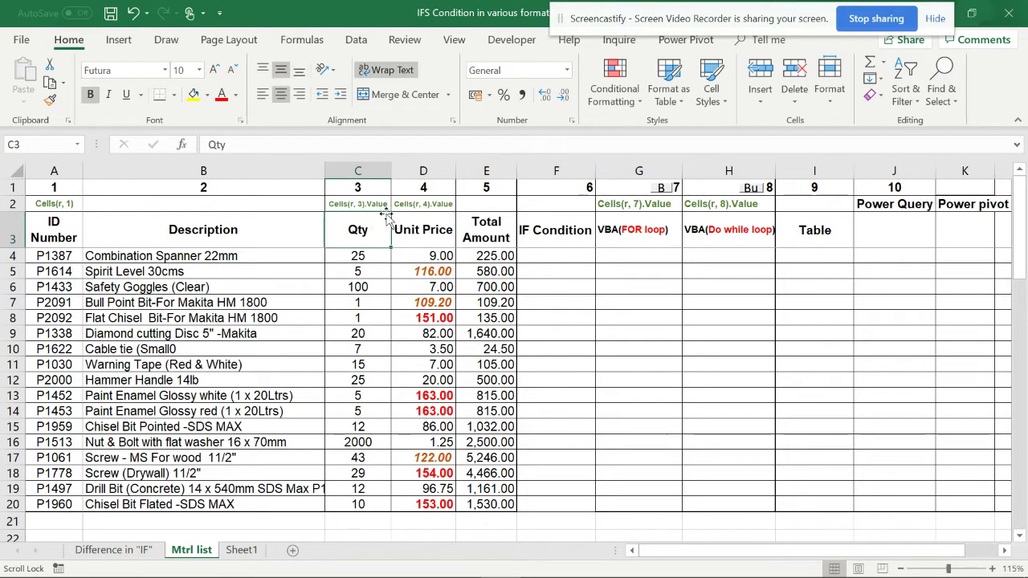
left_click(385, 253)
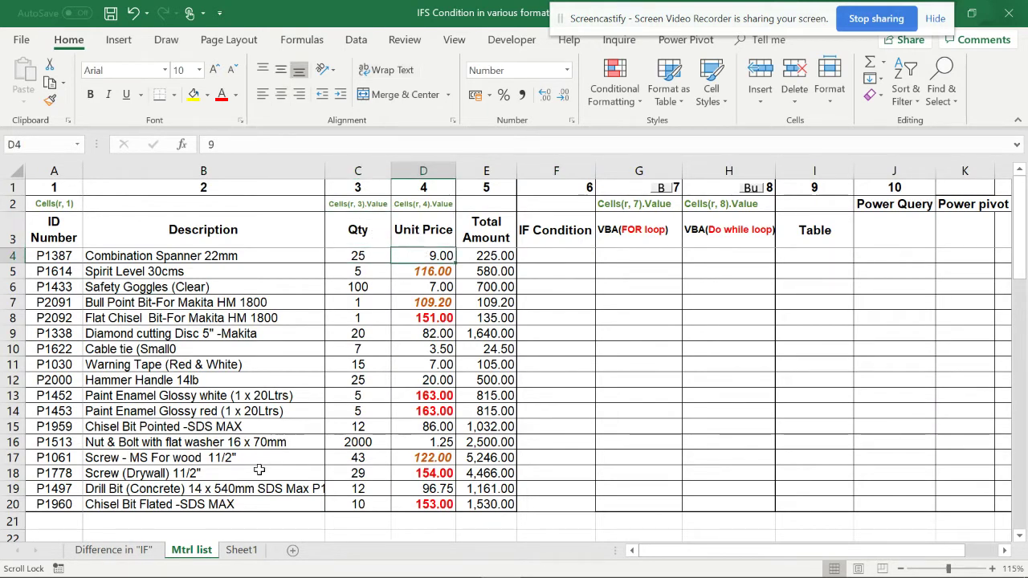
left_click(153, 551)
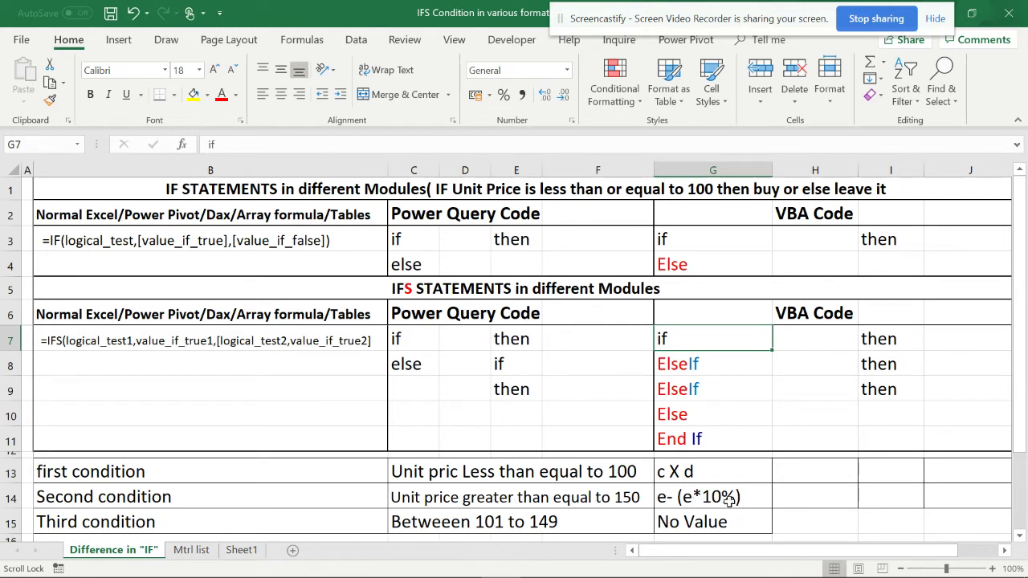
left_click(454, 521)
left_click(425, 519)
left_click(545, 523)
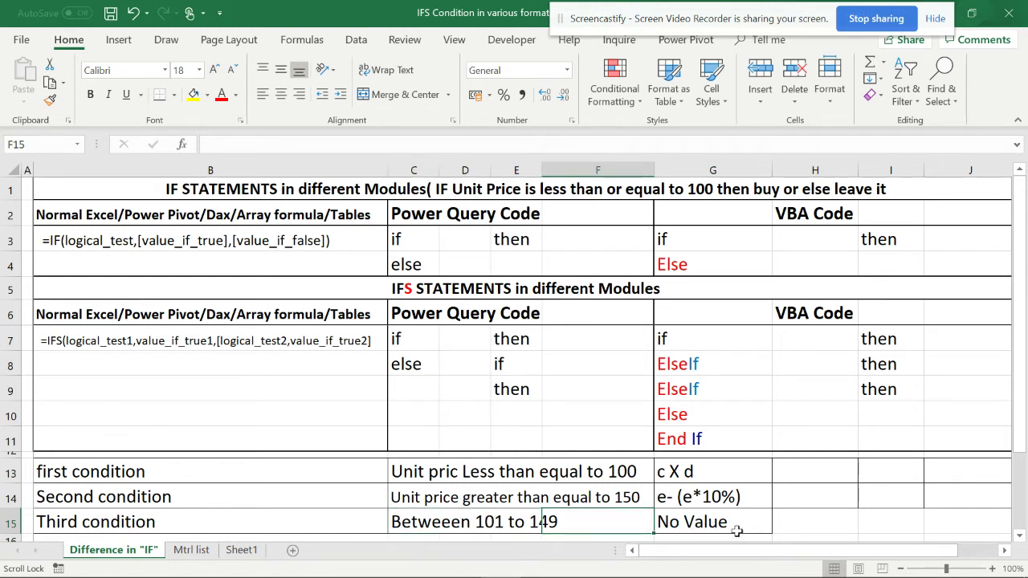
left_click(285, 339)
left_click(474, 346)
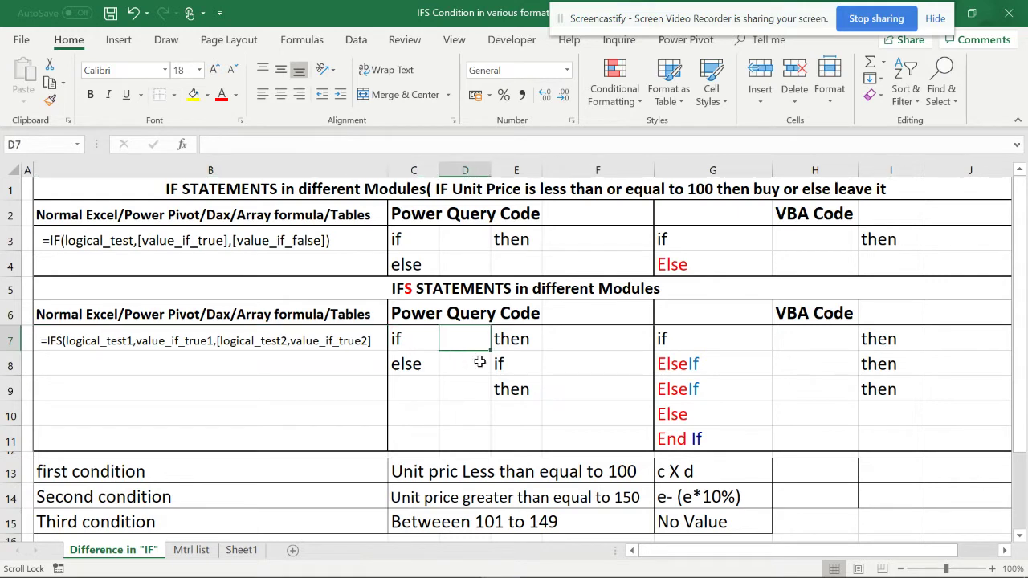
left_click(238, 341)
left_click(409, 345)
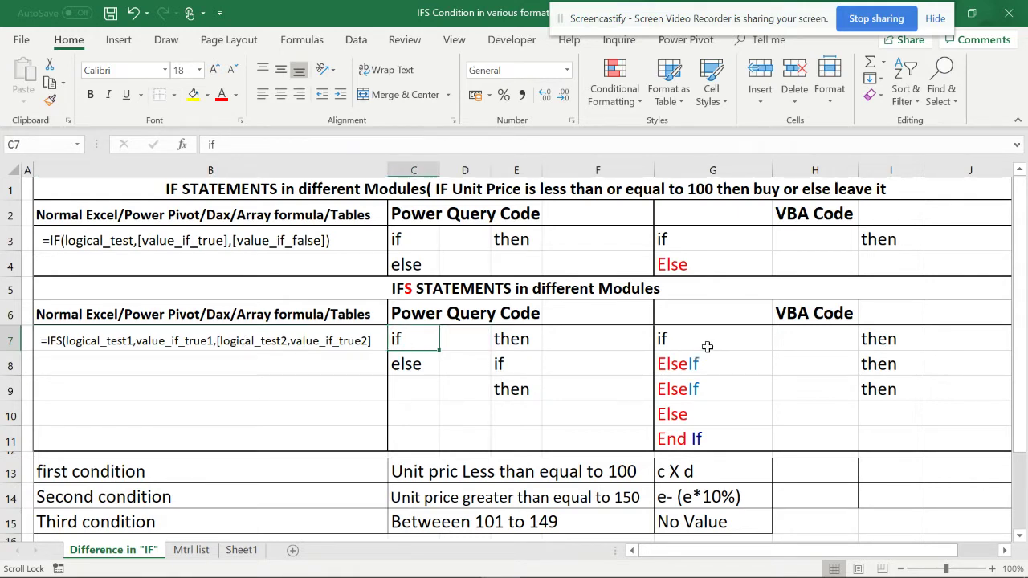
Start an IFS formula in cell F4 of the Mtrl list sheet with the test D4<=100 returning C4*D4.
left_click(191, 551)
left_click(543, 257)
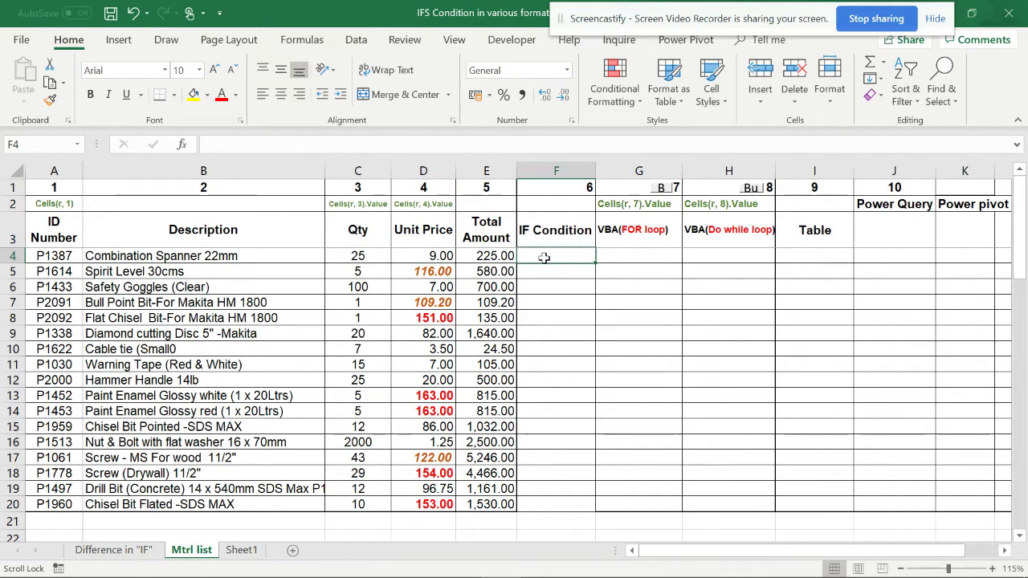
type("=ifs(")
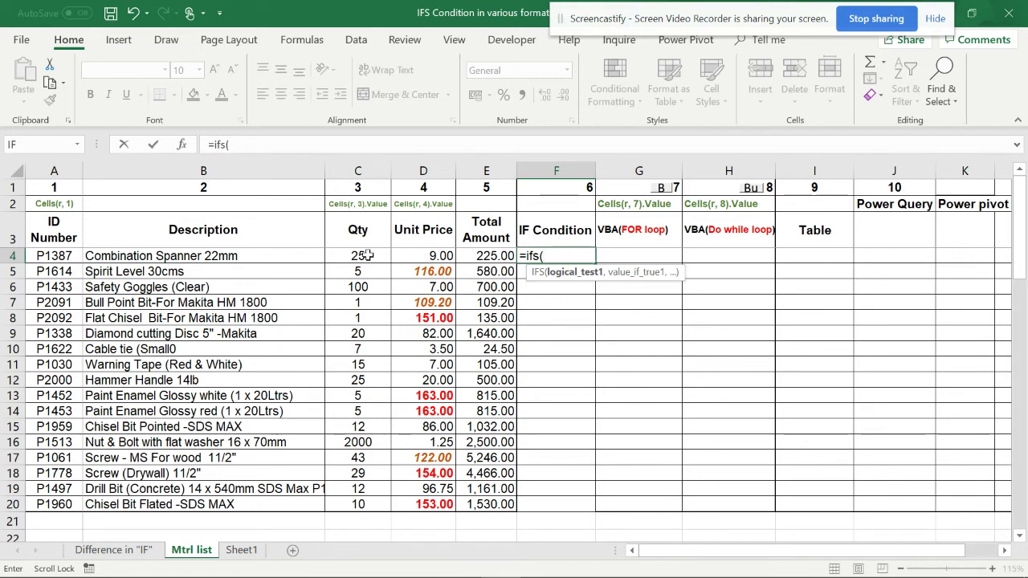
left_click(417, 256)
type("<=100,")
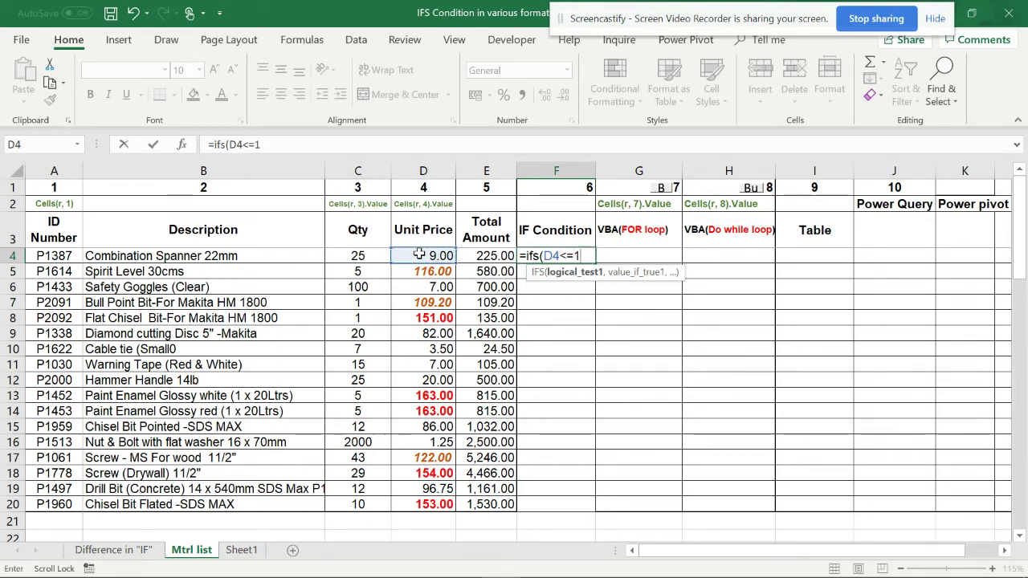
left_click(365, 254)
type("*")
left_click(416, 256)
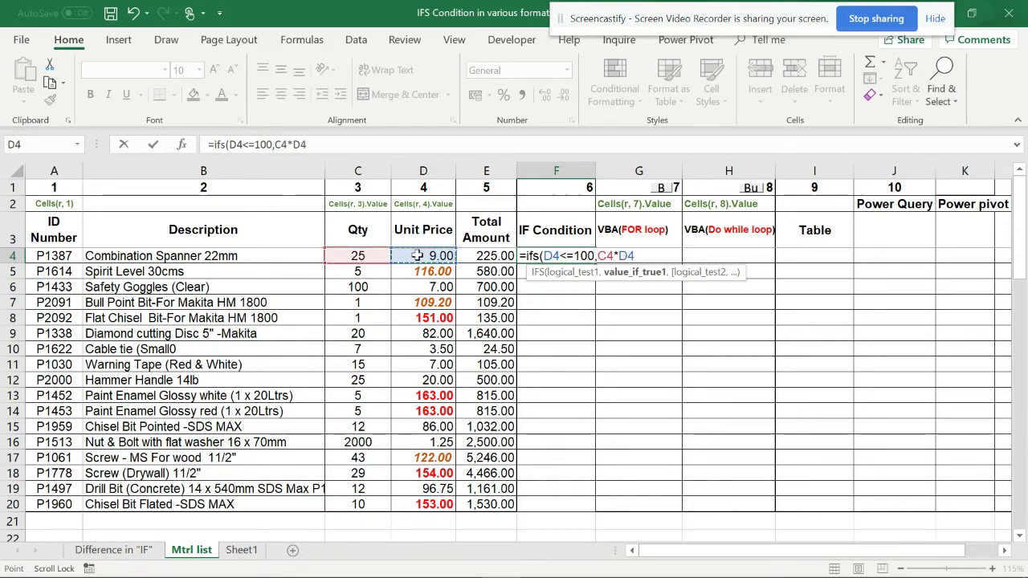
type(",")
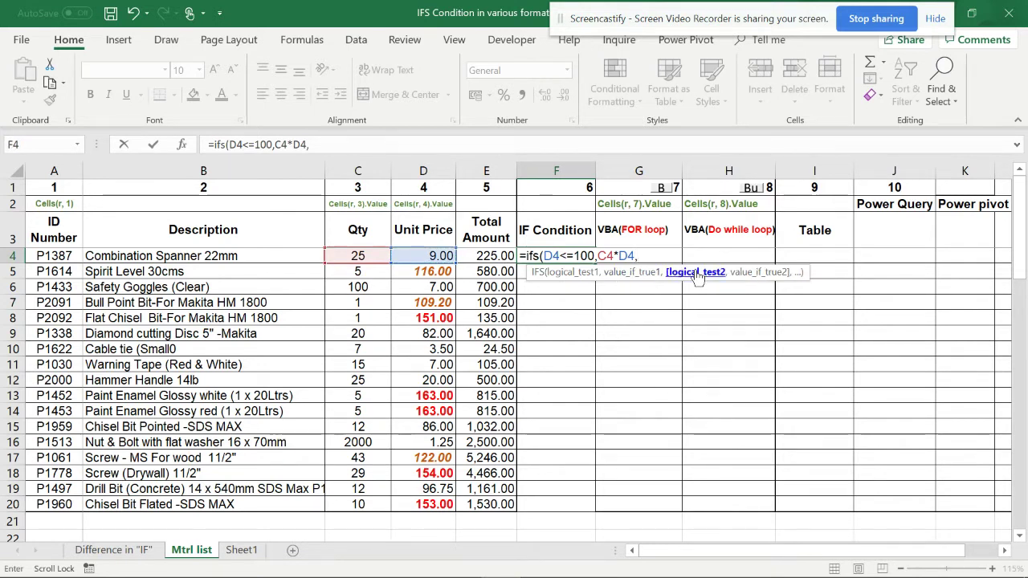
Complete the F4 formula with a second test D4>=150 returning E4-E4*0.1 and fill it down to row 20.
left_click(435, 257)
type(">=15")
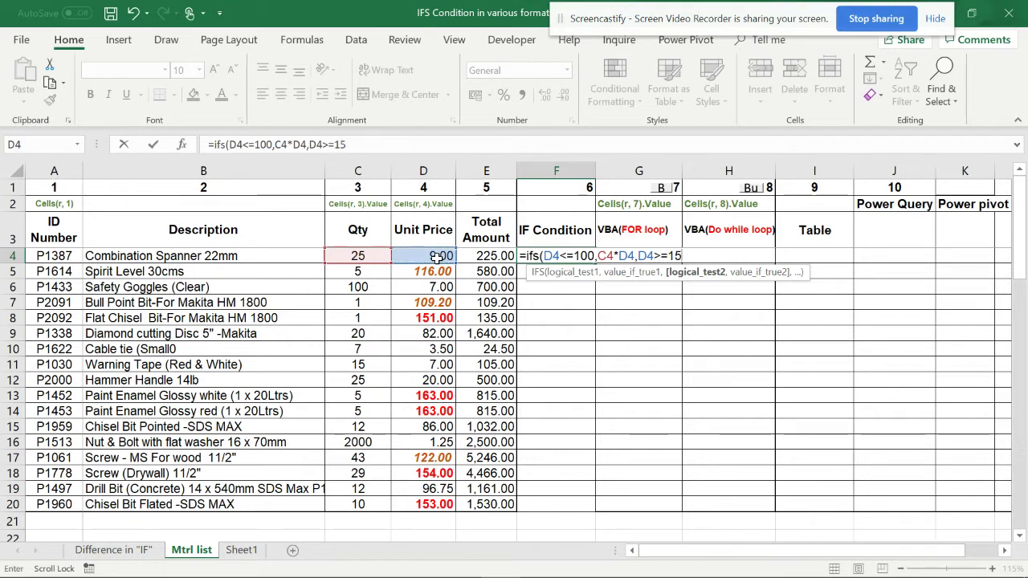
type("0,")
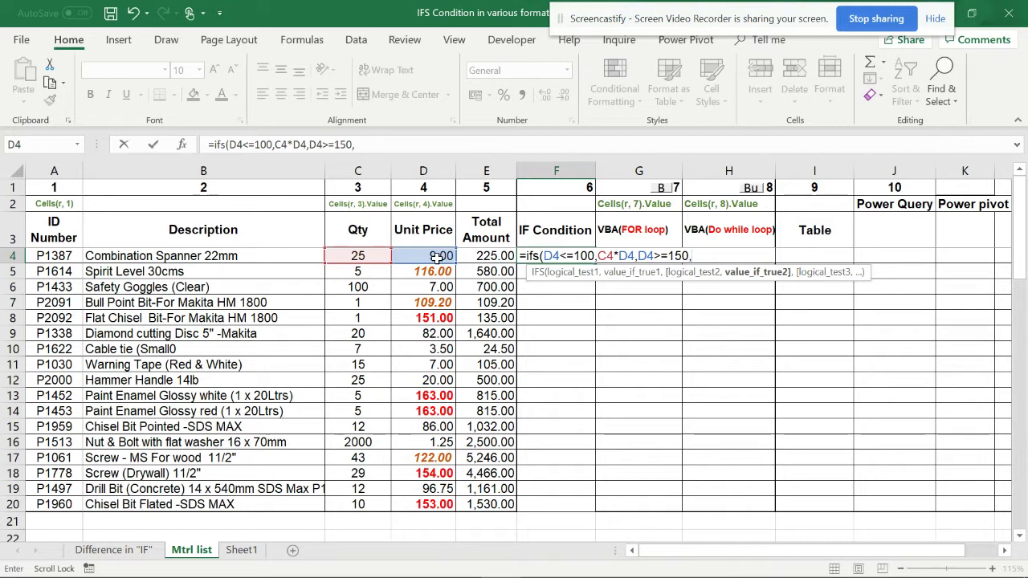
left_click(479, 255)
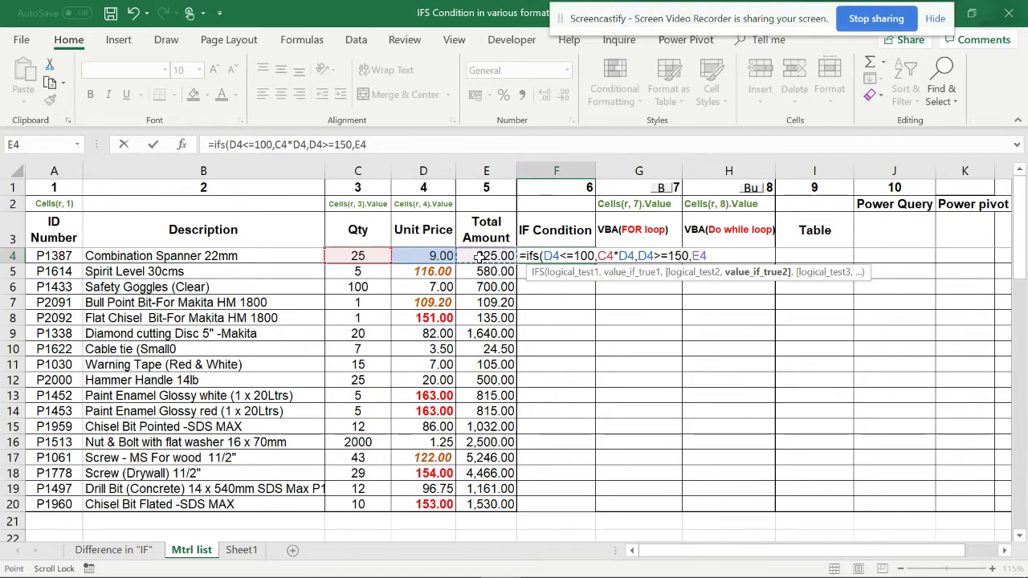
type("-")
left_click(479, 256)
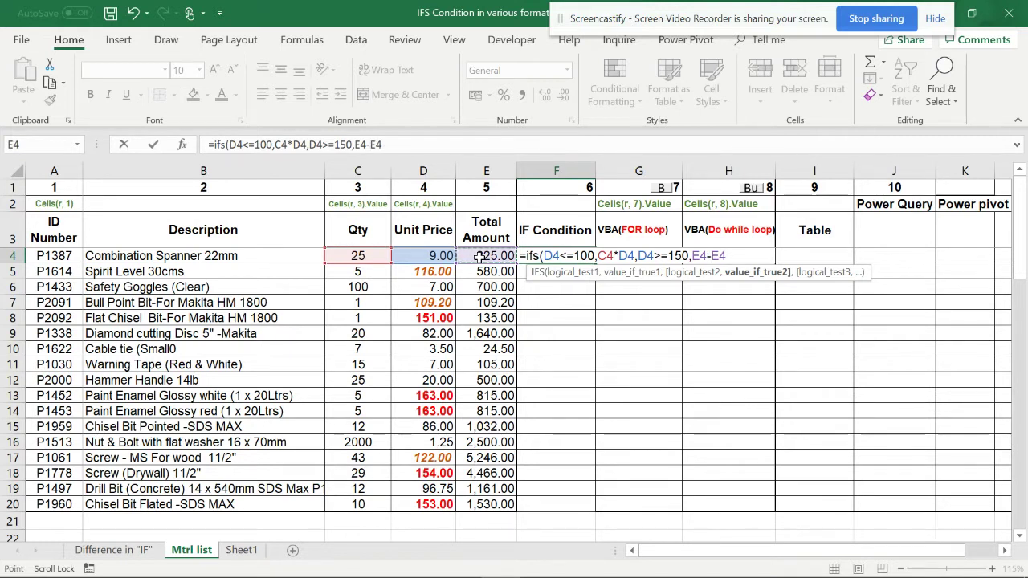
type("*0.1")
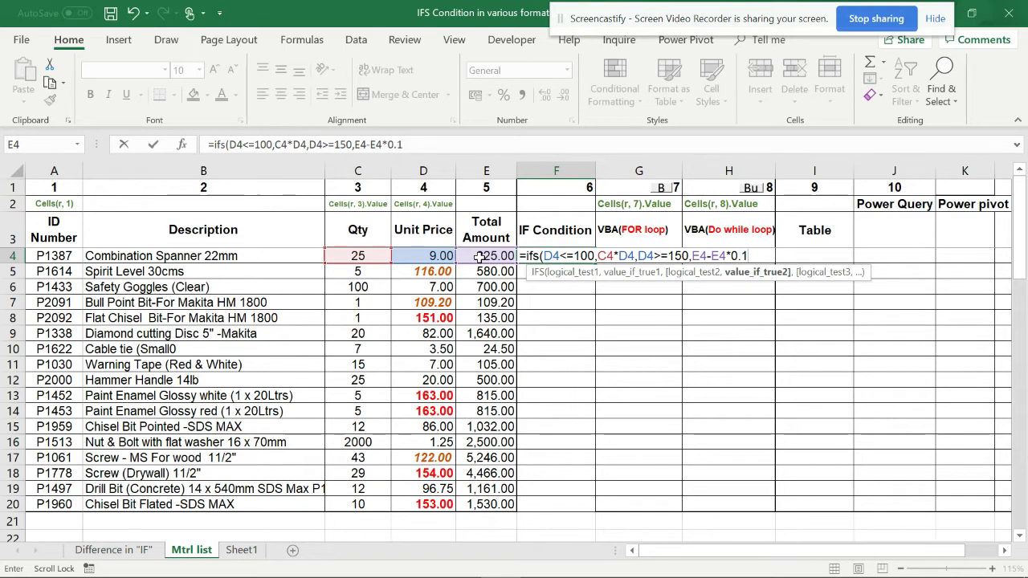
type(")")
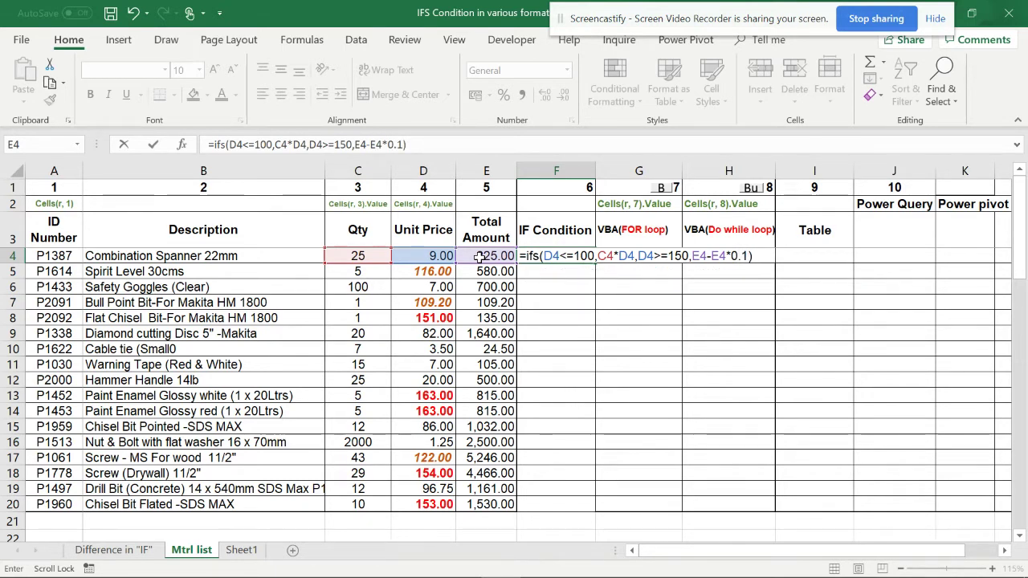
key("Return")
left_click(585, 255)
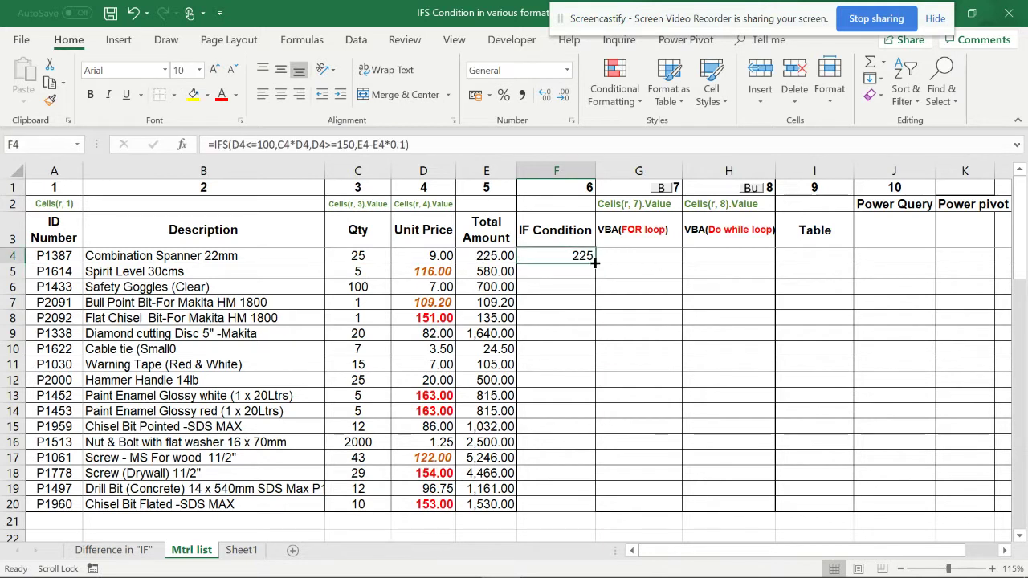
double_click(595, 263)
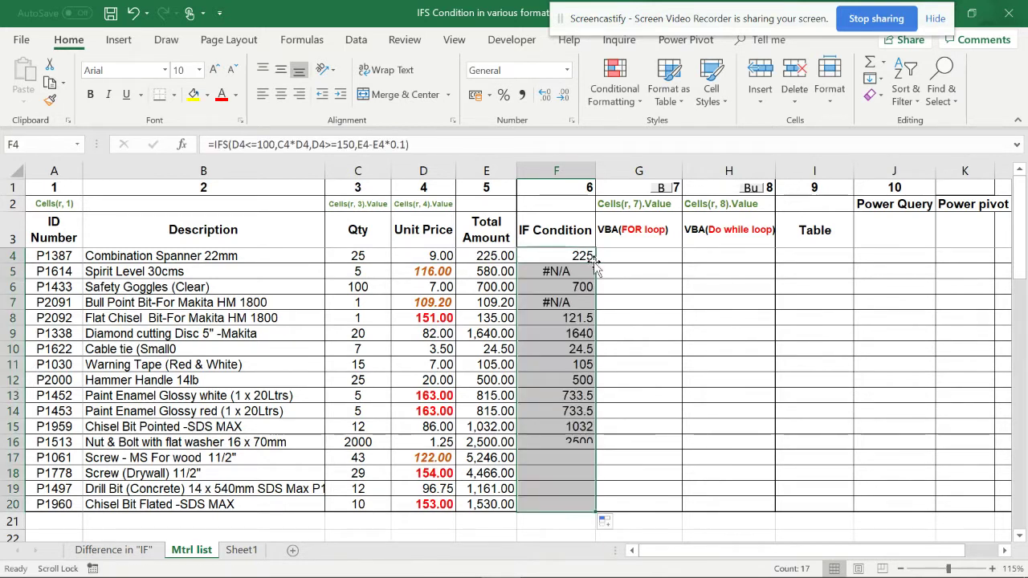
Wrap the IFS formula in F4 in IFERROR, with an empty string "" as the value if error.
left_click(552, 257)
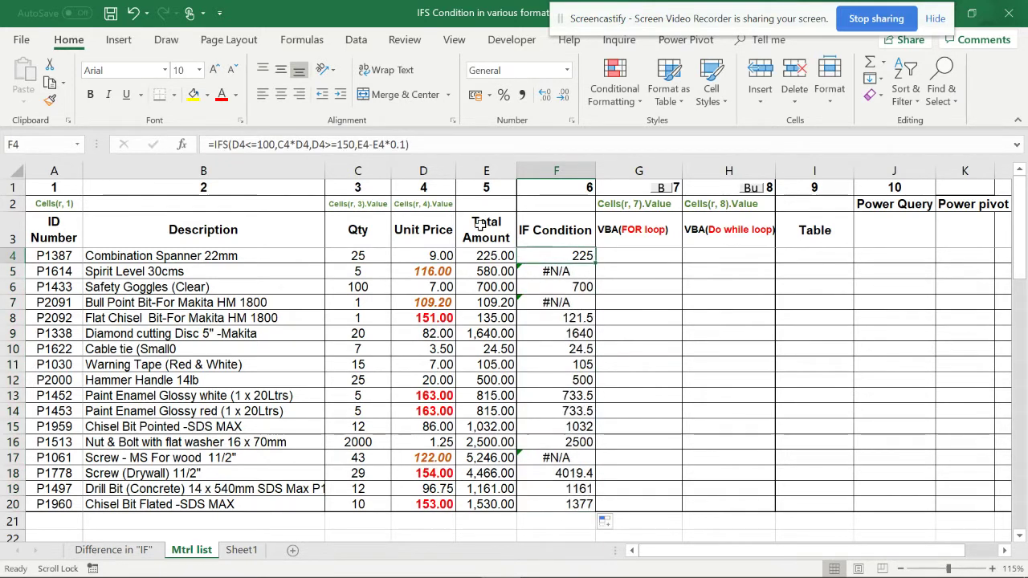
left_click(217, 147)
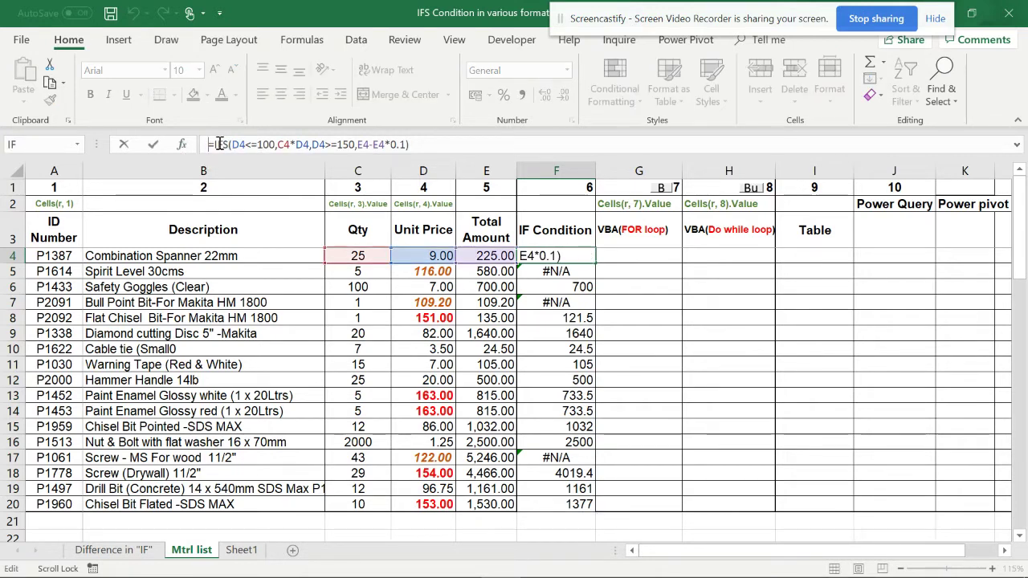
type("iferror")
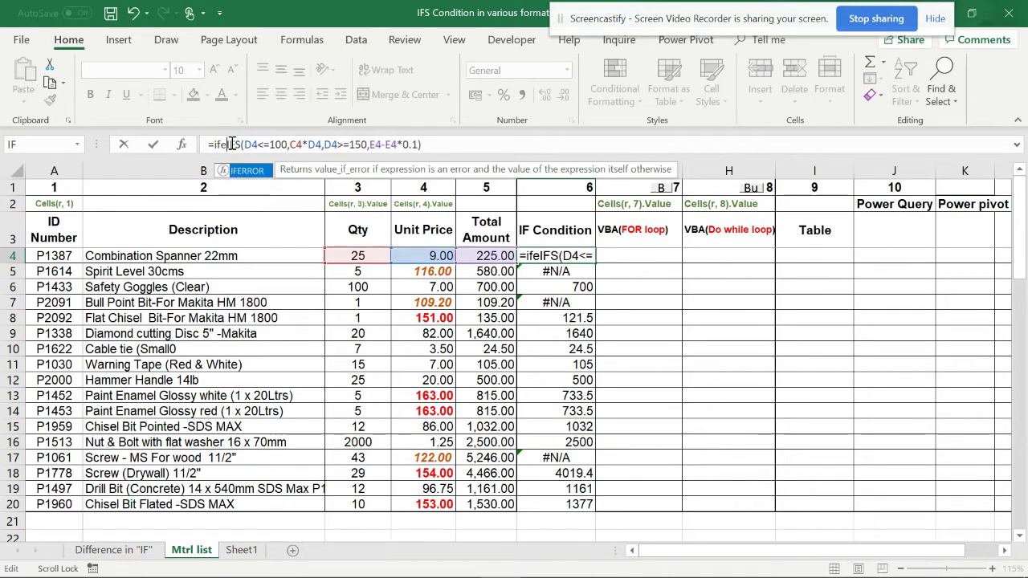
type("(")
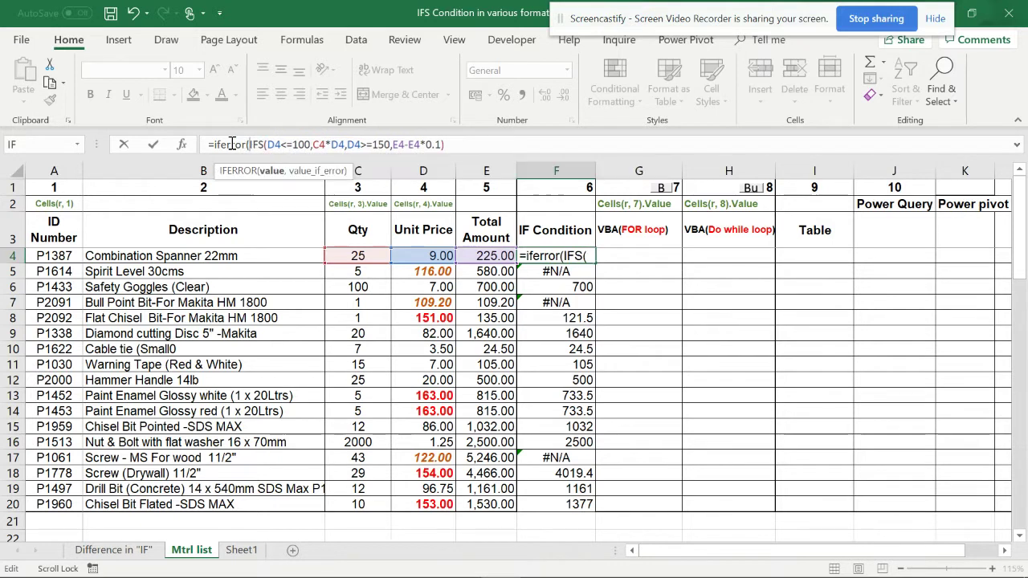
left_click(468, 144)
type(",\"\"")
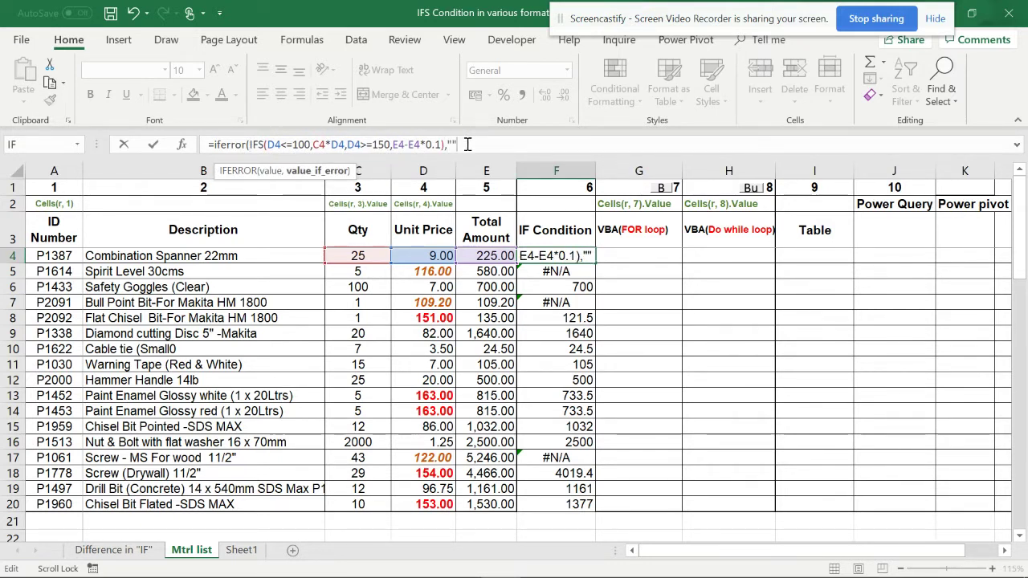
type(")")
key("Return")
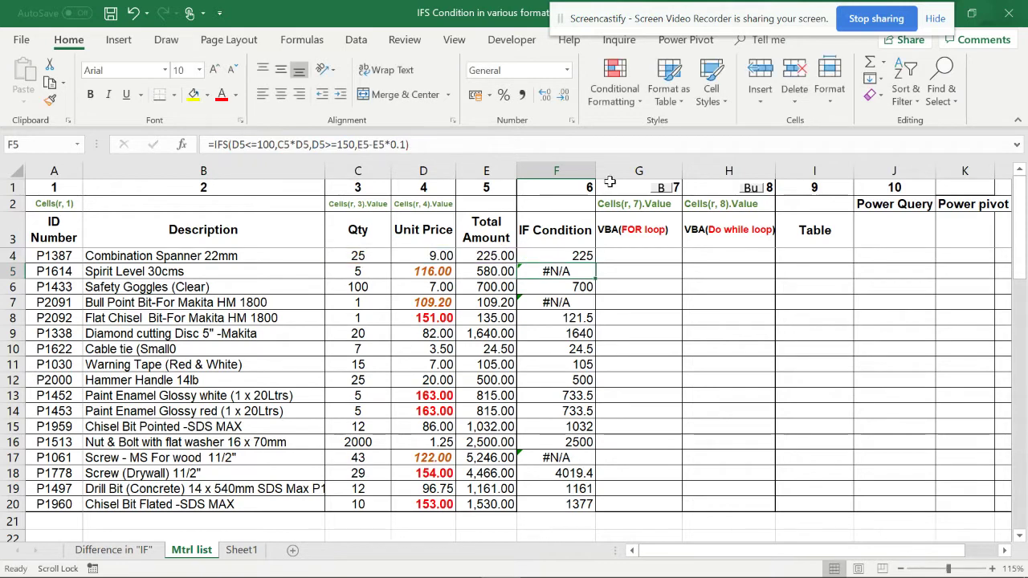
Fill the IFERROR formula from F4 down the IF Condition column to row 20.
left_click(532, 257)
left_click(597, 263)
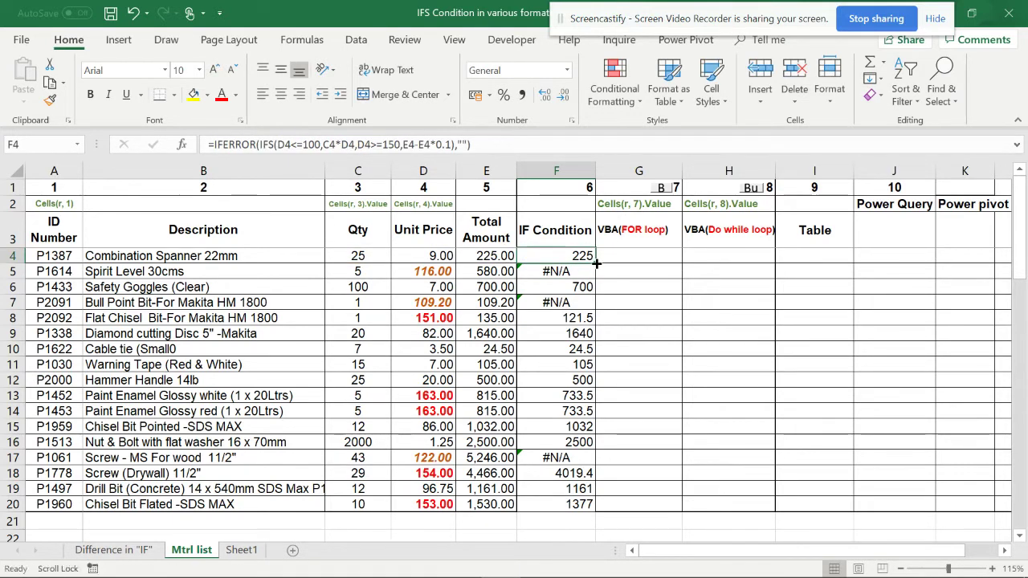
double_click(597, 264)
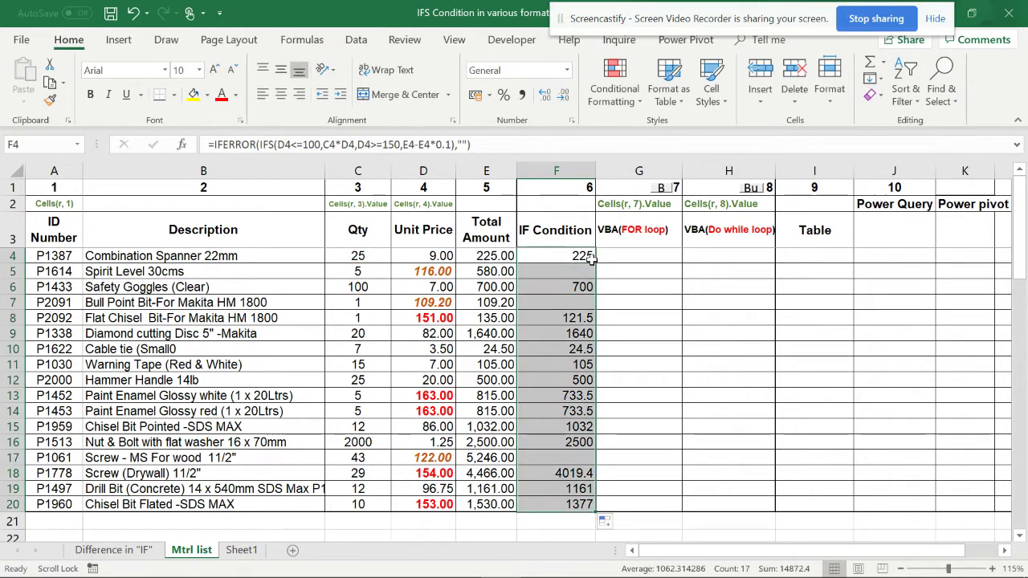
Run the FOR loop and Do while loop macros to fill the two VBA columns, G and H.
left_click(651, 251)
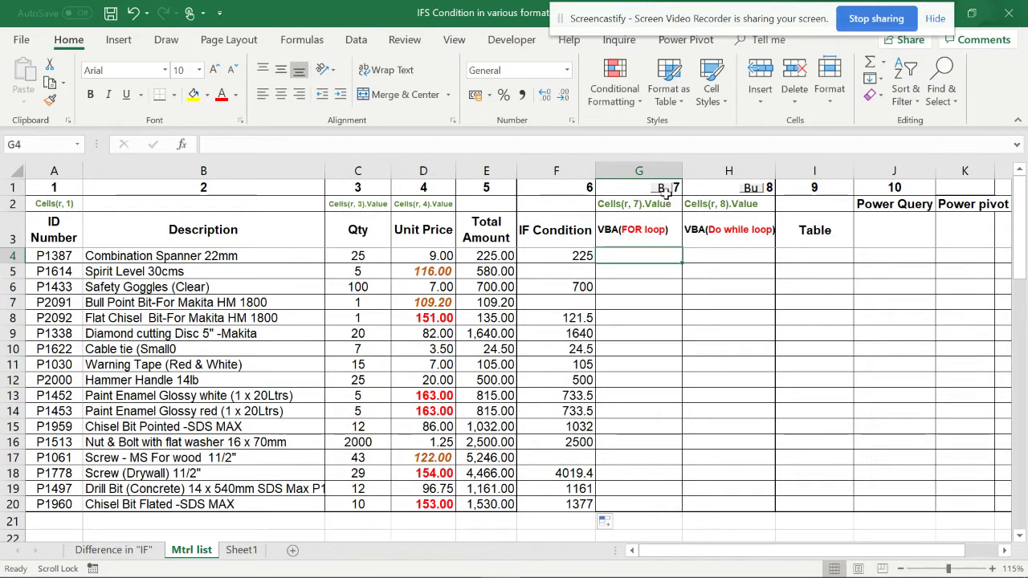
left_click(664, 190)
left_click(751, 190)
Copy the five additional item rows from Sheet1 and paste them below the material list, starting at cell A21.
scroll(379, 489, "down", 2)
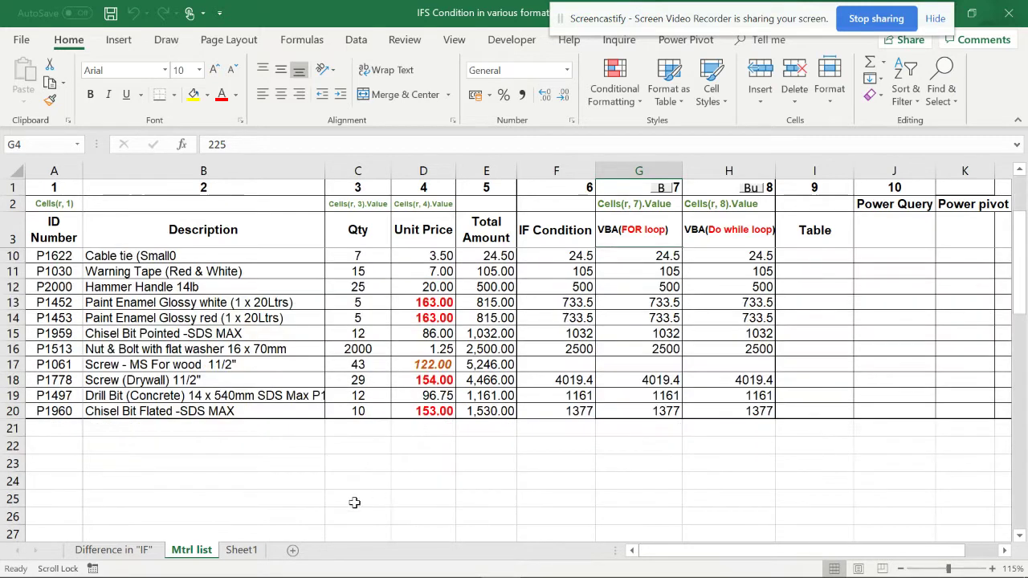
left_click(242, 549)
key("ctrl+c")
left_click(191, 550)
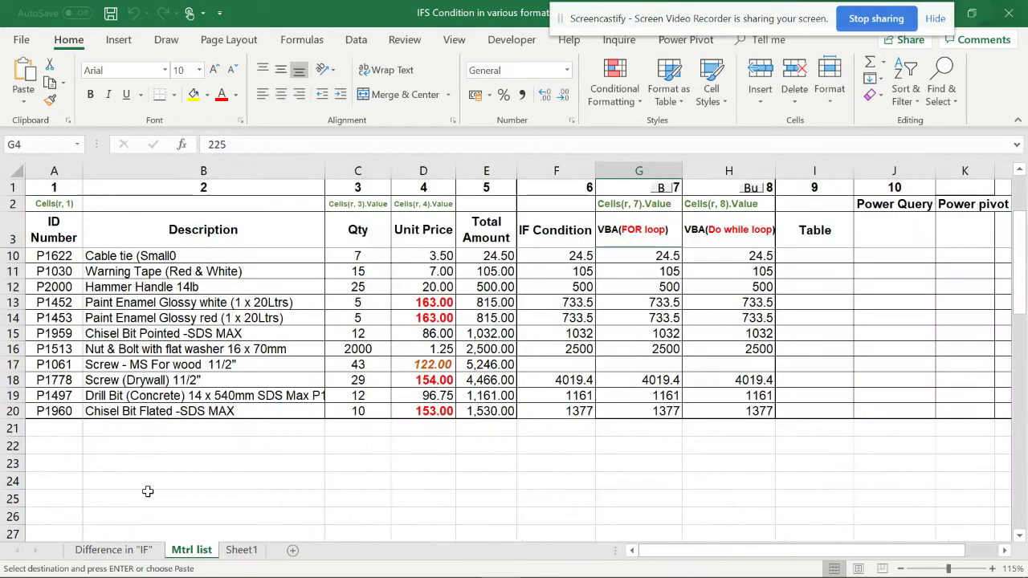
left_click(50, 435)
key("ctrl+v")
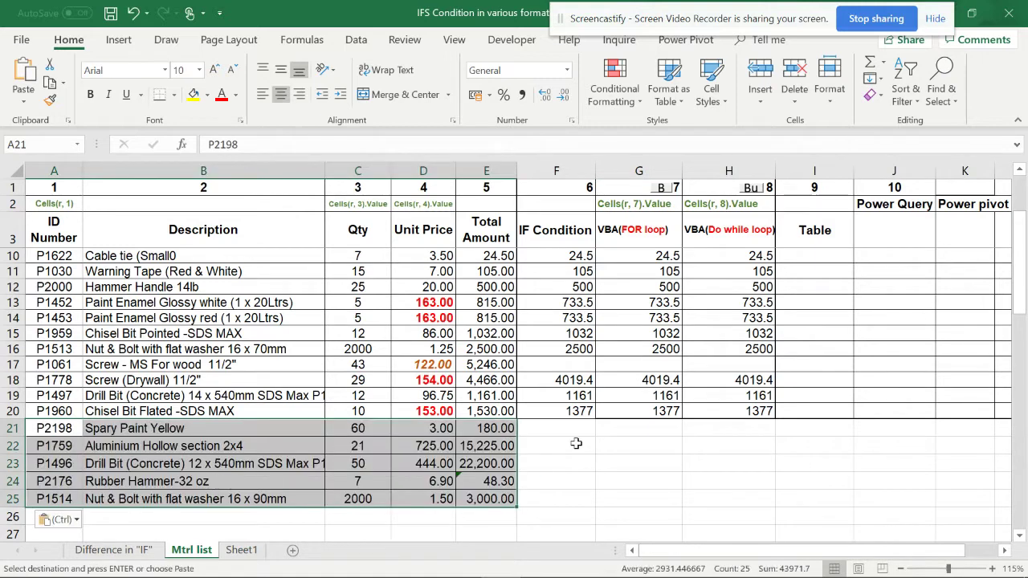
Run the Do while loop macro on the added rows, and place a duplicate of the Mtrl list sheet after Sheet1.
left_click(747, 193)
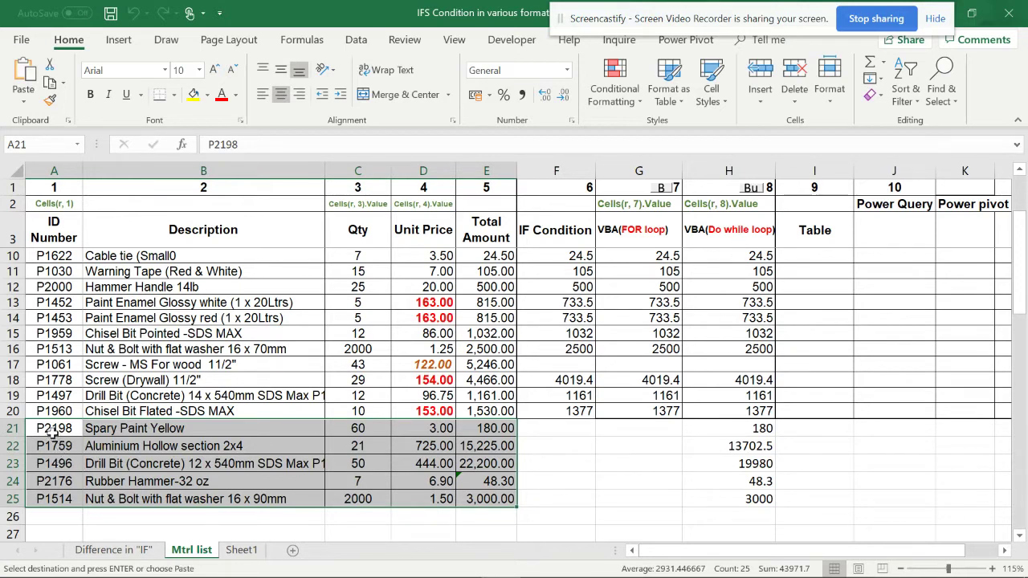
left_click_drag(194, 556, 281, 556)
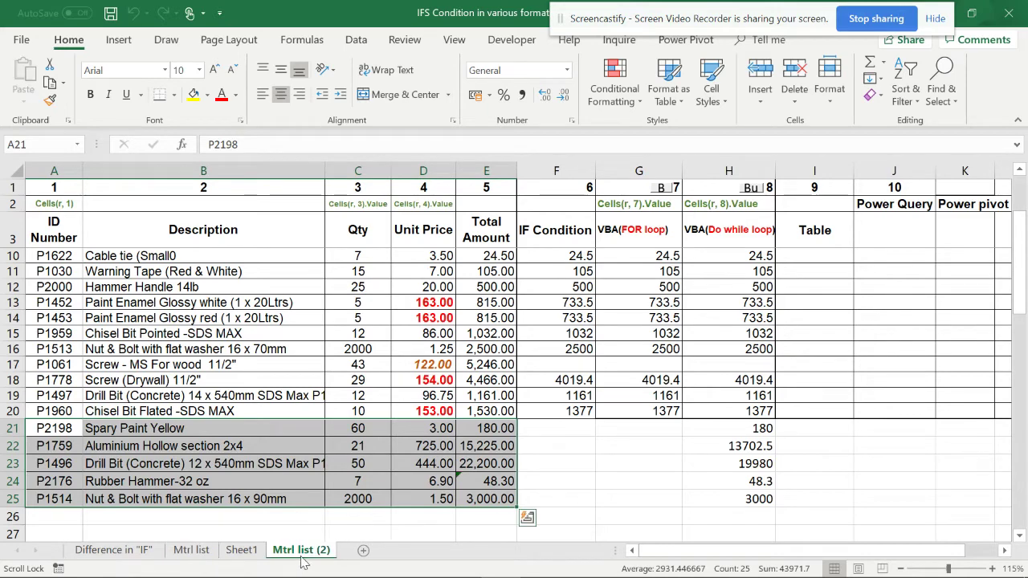
Clear the contents of the added item rows, A21:H25, on the Mtrl list (2) sheet.
scroll(611, 362, "up", 2)
scroll(611, 363, "down", 1)
left_click_drag(62, 475, 731, 512)
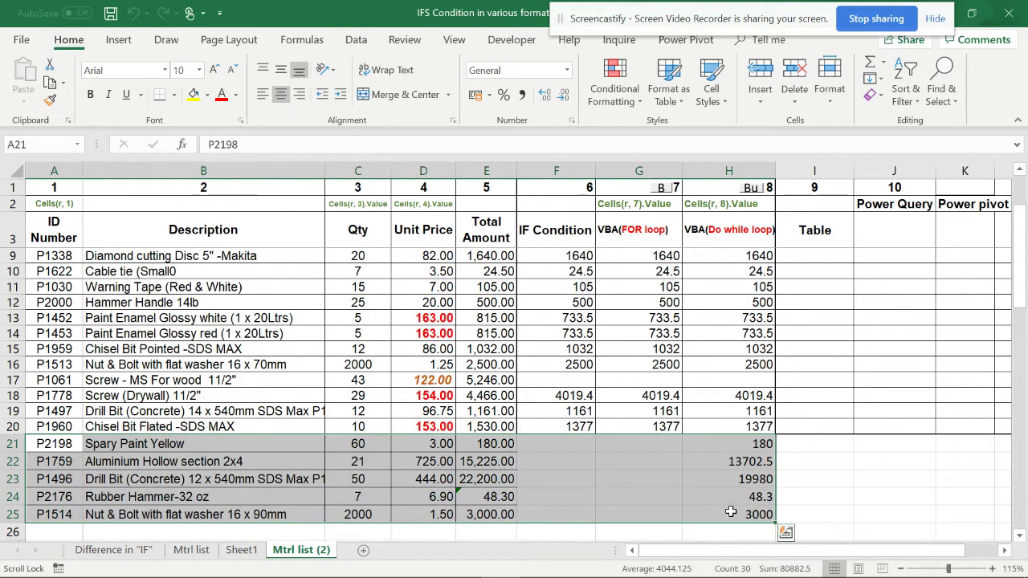
key("BackSpace")
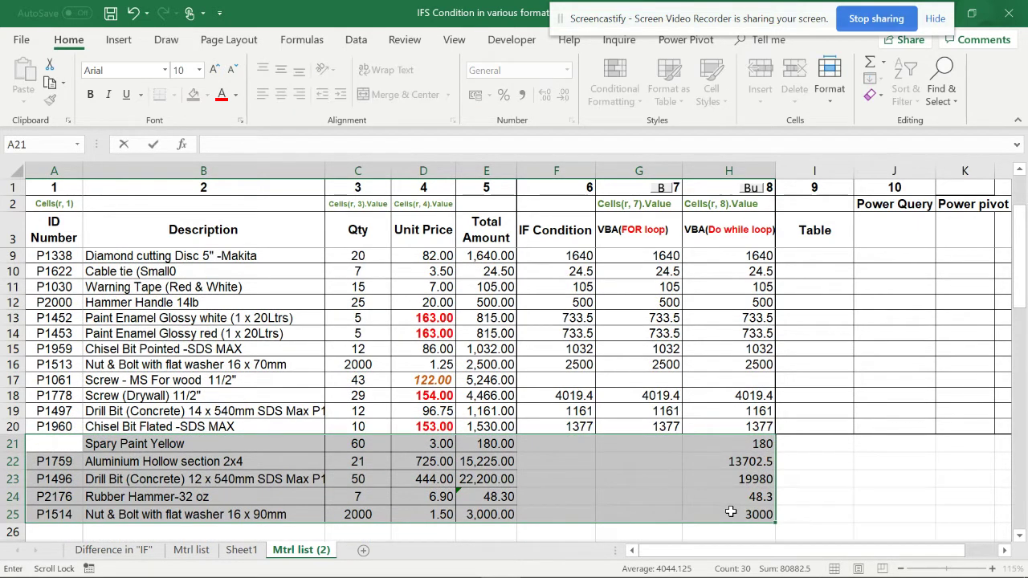
left_click(731, 499)
left_click_drag(62, 439, 731, 516)
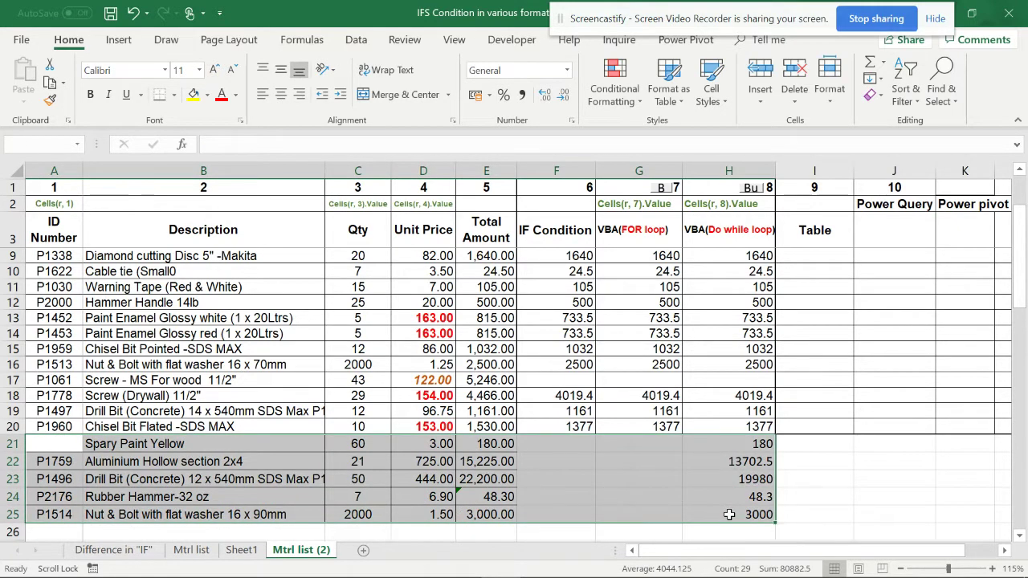
key("Delete")
left_click(634, 190)
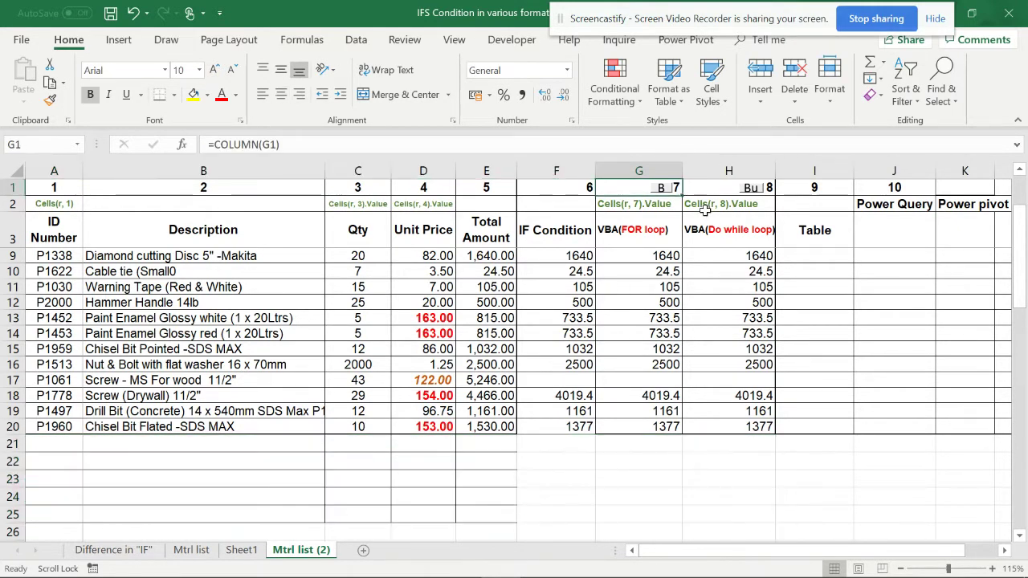
Convert the range A3:I20 into a table, using row 3 as its headers.
scroll(758, 294, "up", 2)
left_click(810, 257)
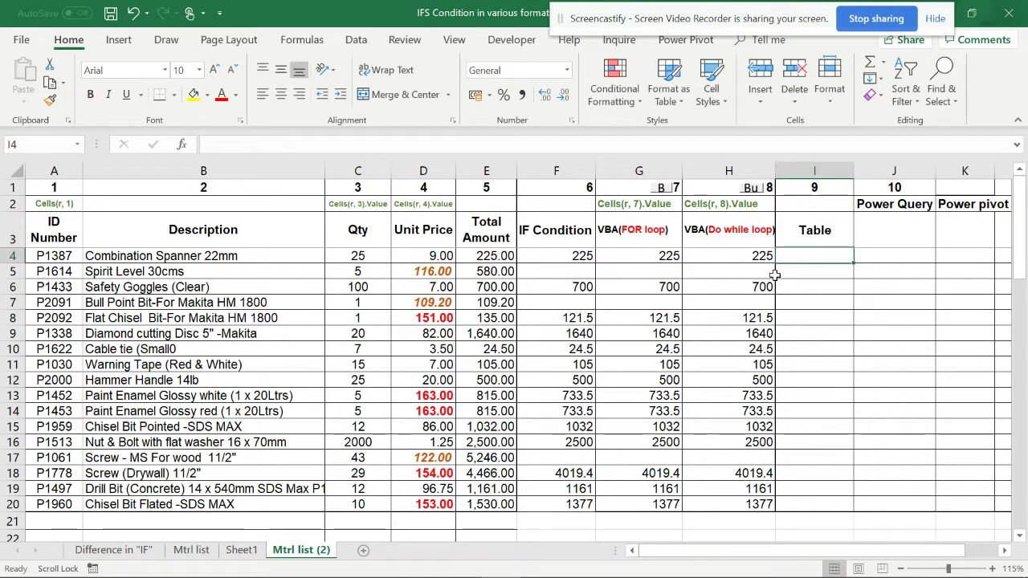
left_click(520, 297)
left_click_drag(60, 229, 836, 514)
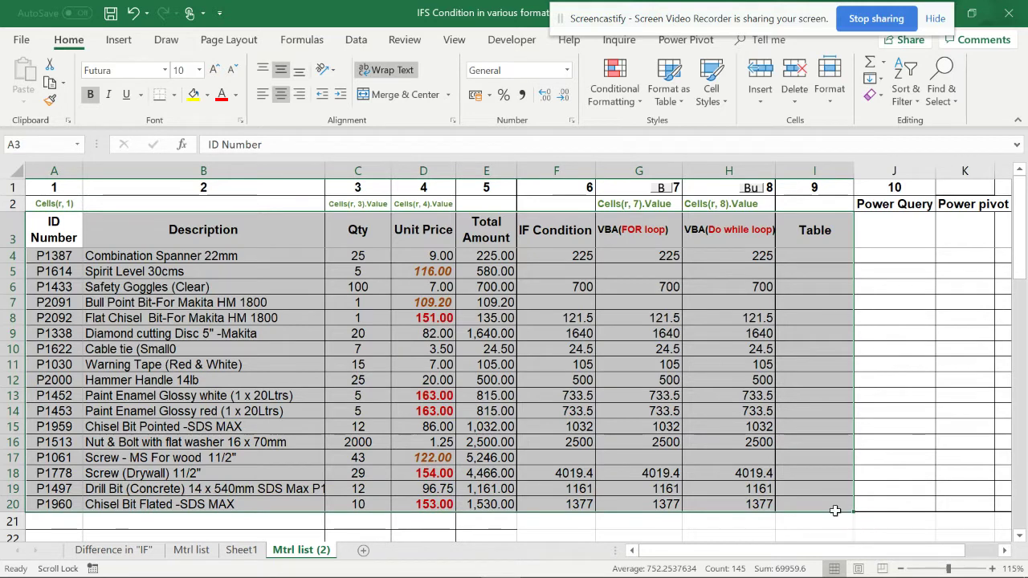
key("ctrl+t")
left_click(355, 204)
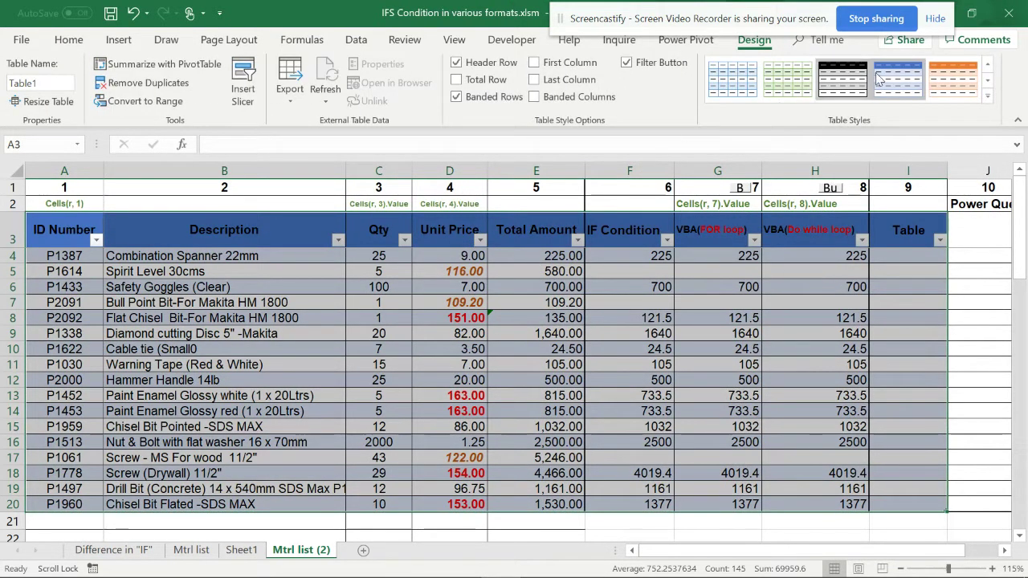
Apply the first, uncoloured Light table style to the new table.
left_click(988, 96)
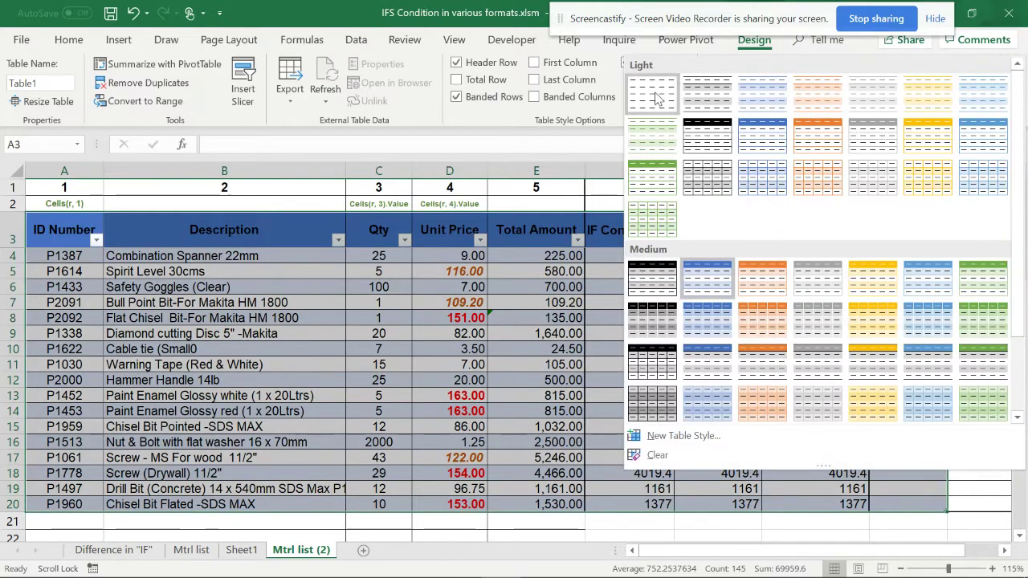
left_click(657, 97)
left_click(596, 307)
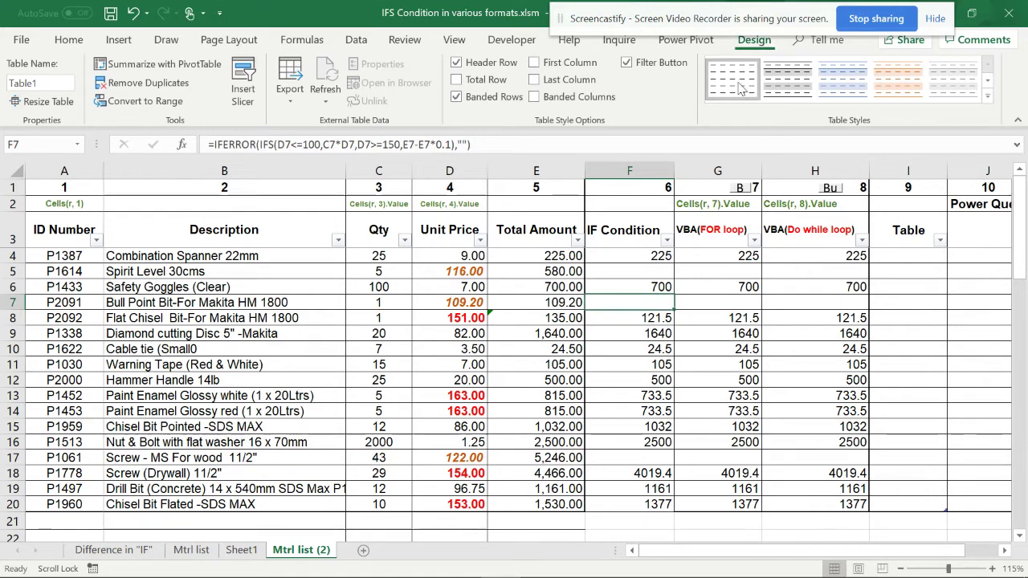
left_click(988, 96)
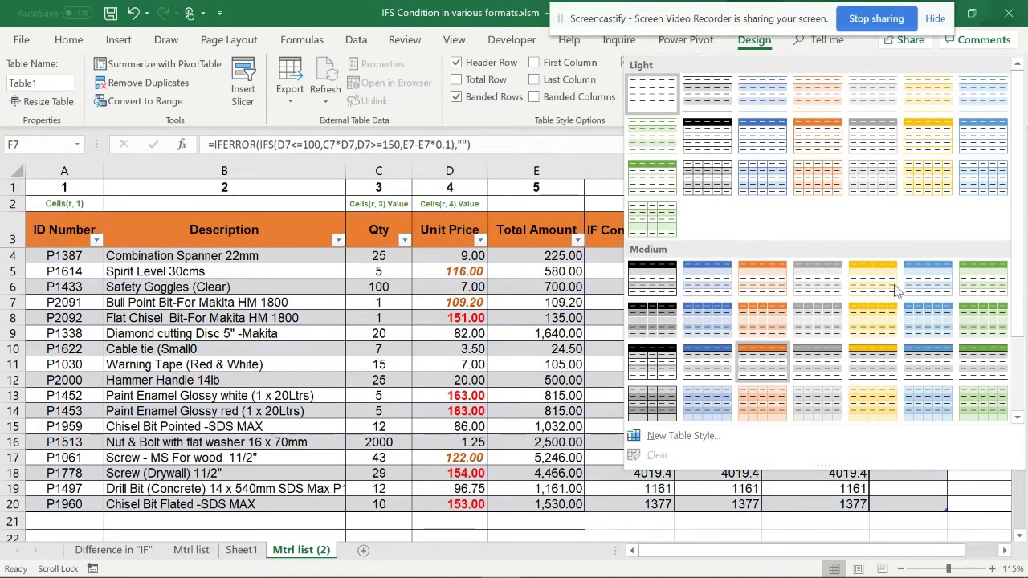
left_click(657, 93)
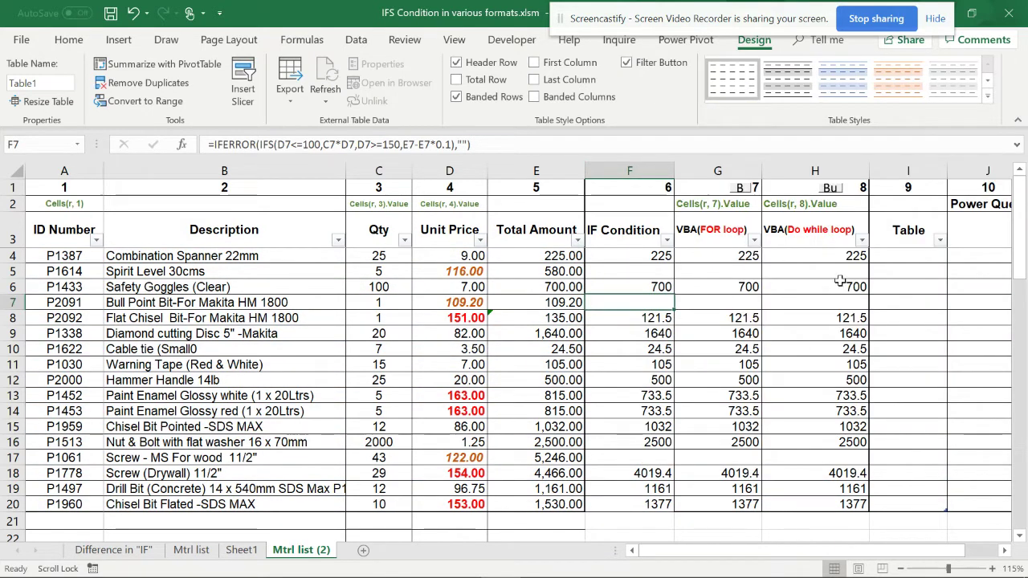
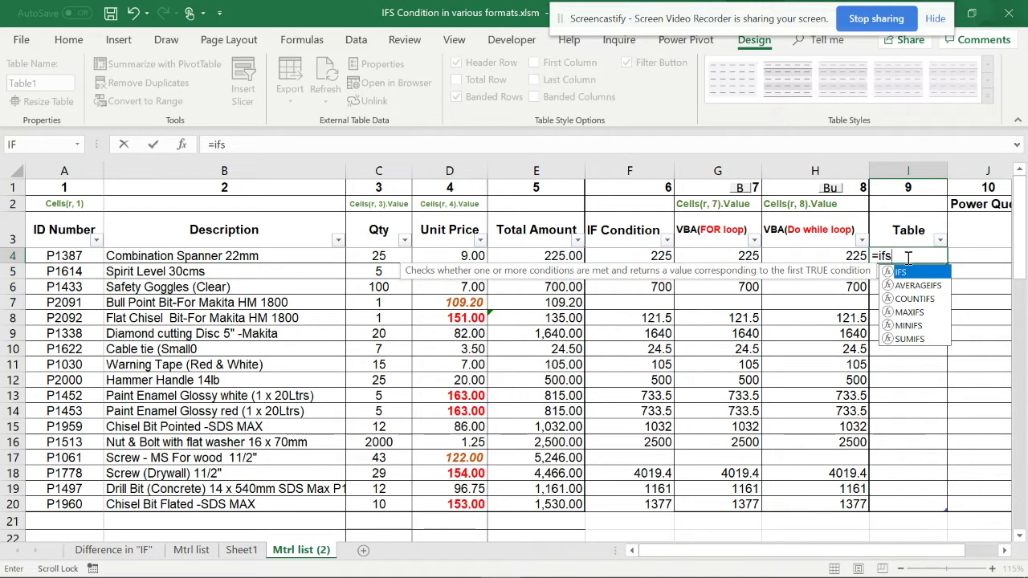
type("(")
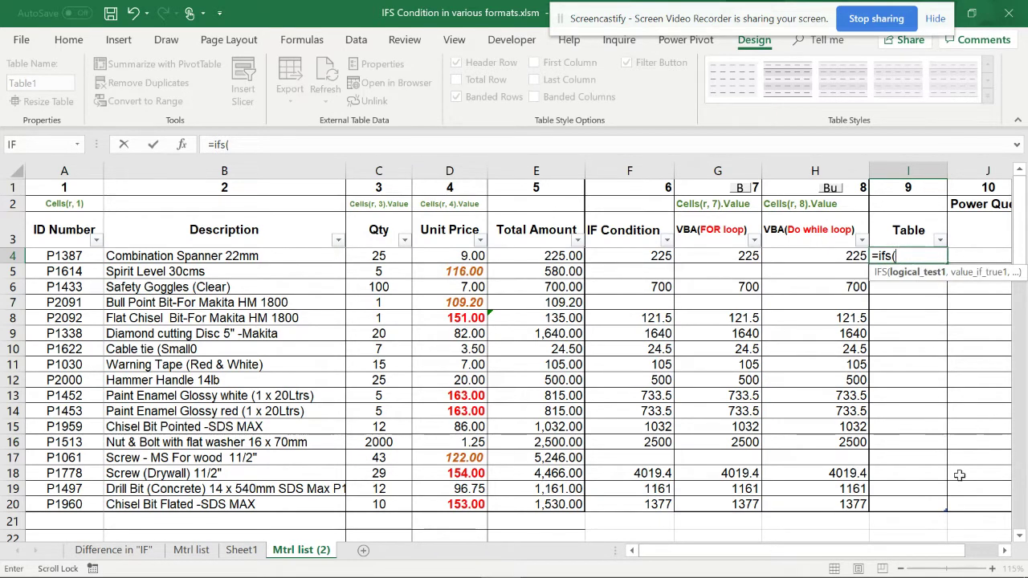
left_click(1004, 550)
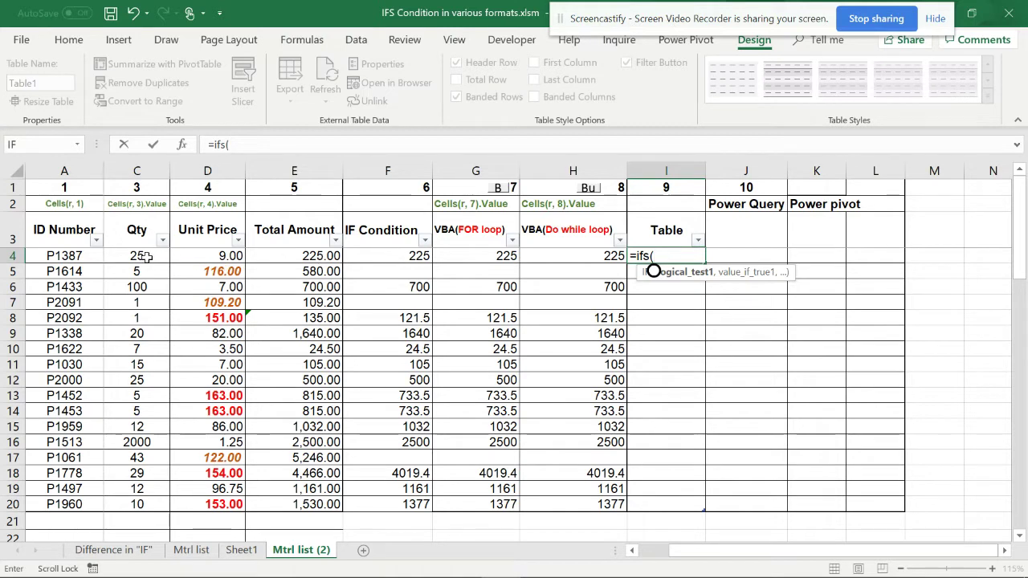
left_click(213, 256)
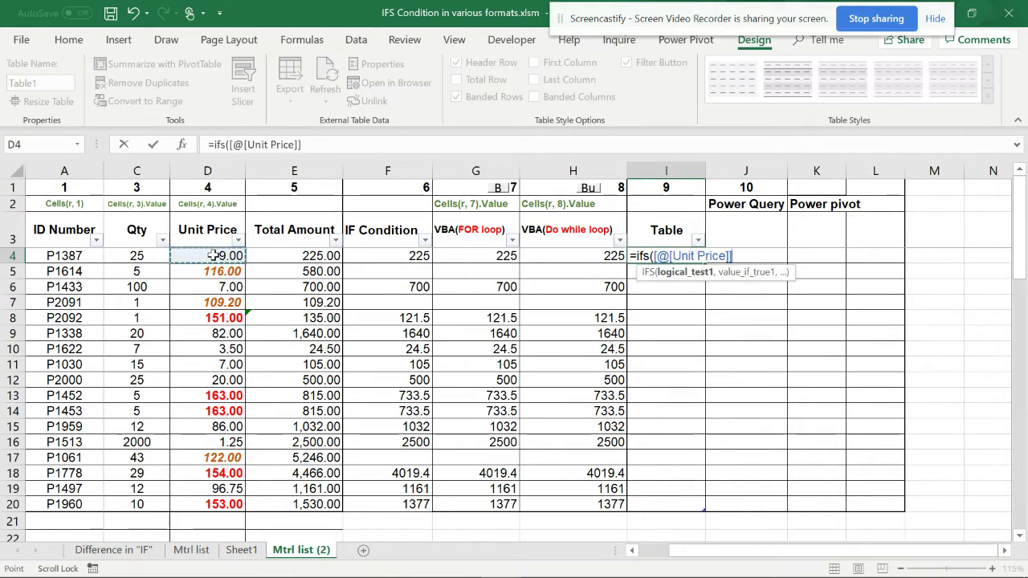
type("<=100,")
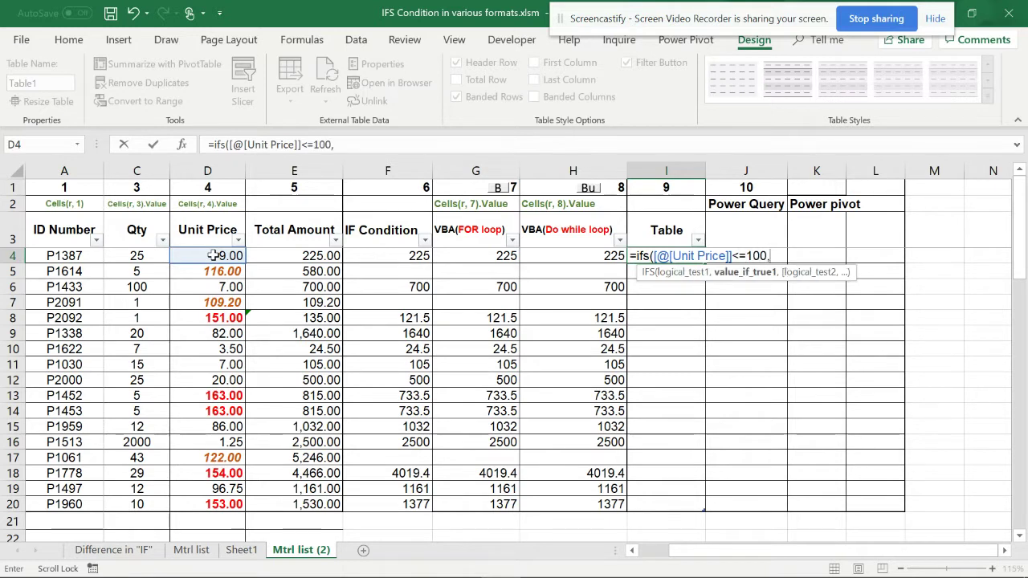
left_click(143, 255)
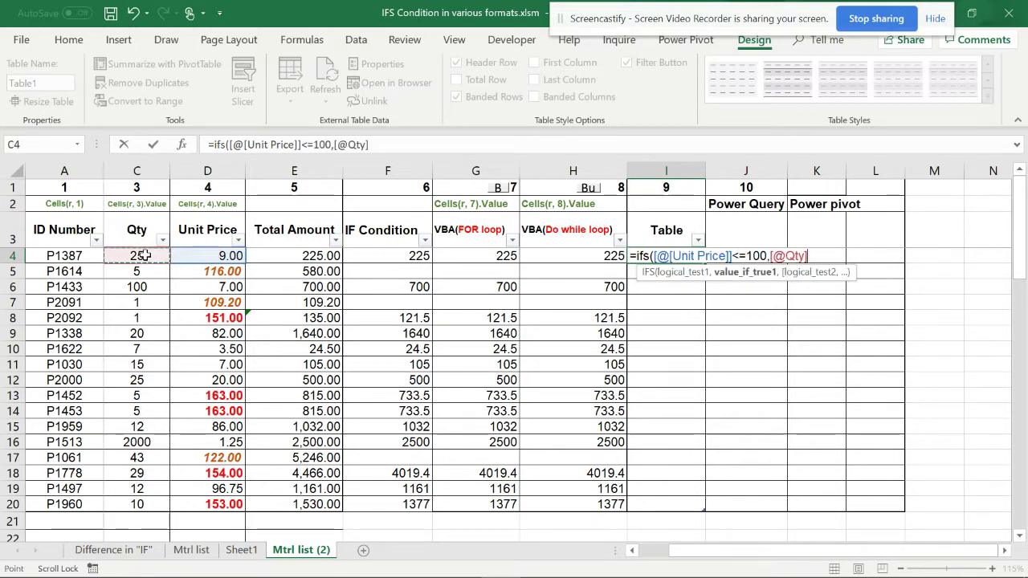
type("*")
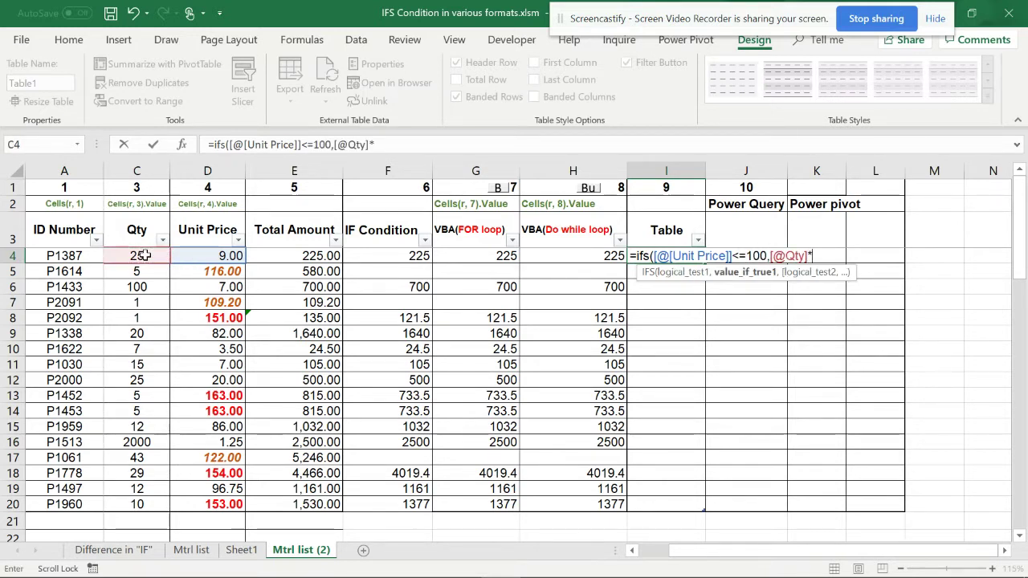
left_click(217, 255)
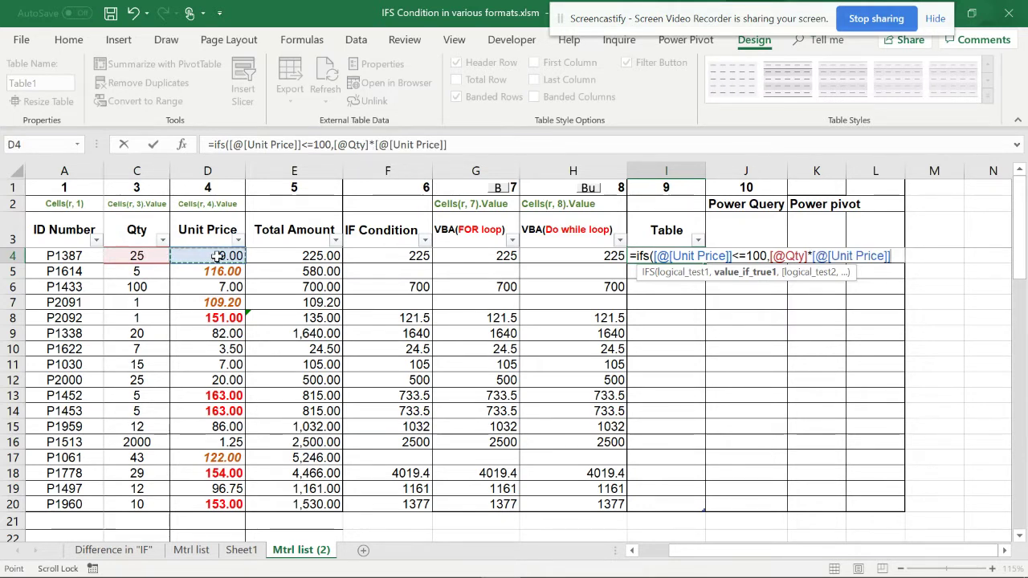
type(",")
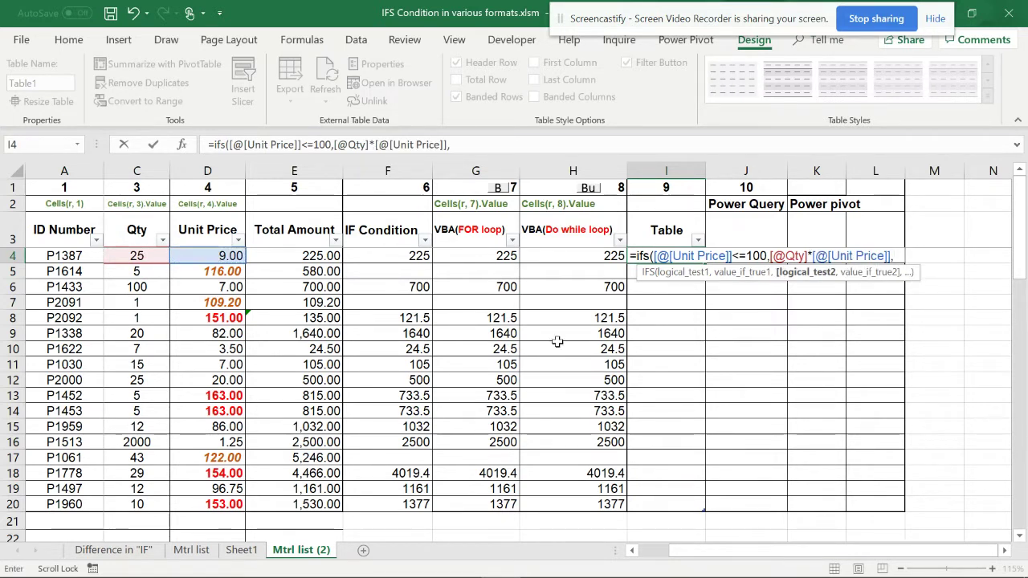
Add the condition [@[Unit Price]]>=150 returning [@[Total Amount]]-[@[Total Amount]]*0.1 to the IFS formula in I4, and enter it.
left_click(232, 255)
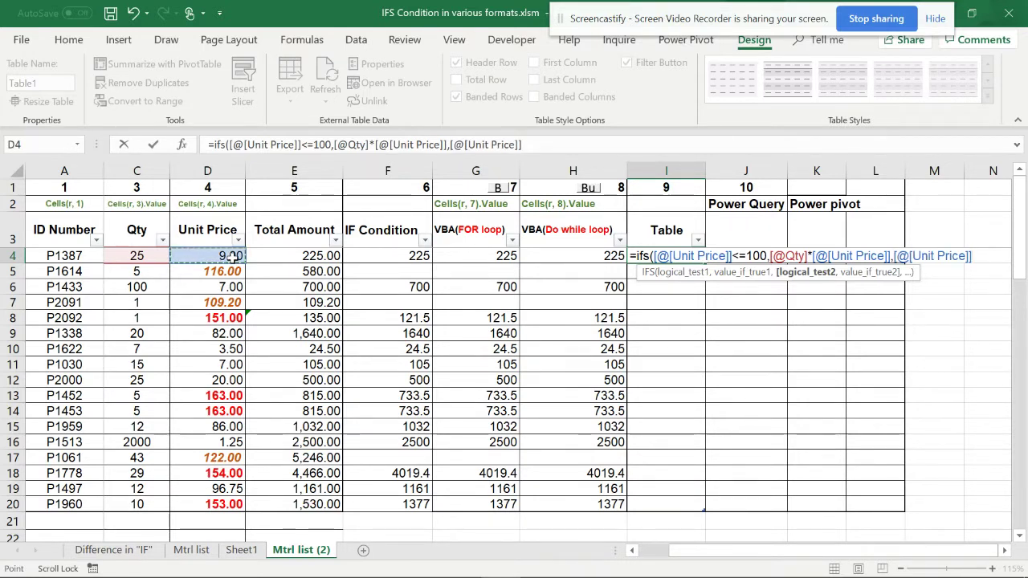
type(">=1")
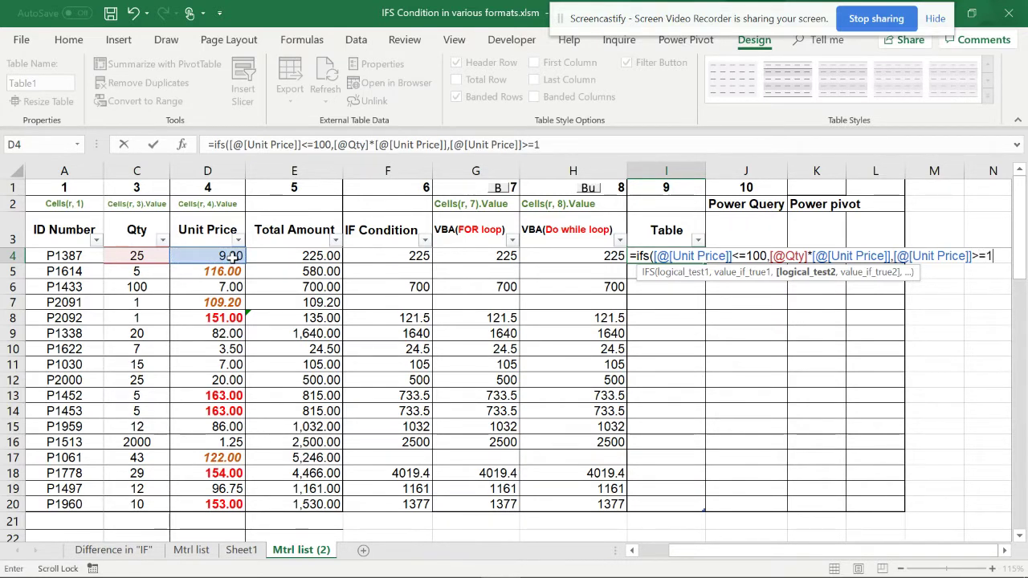
type("50,")
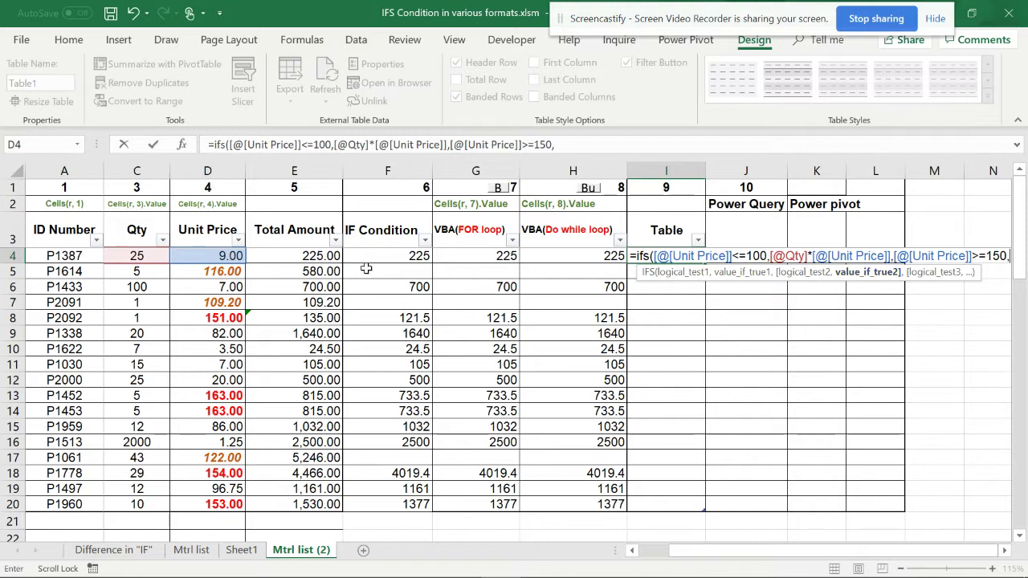
left_click(332, 255)
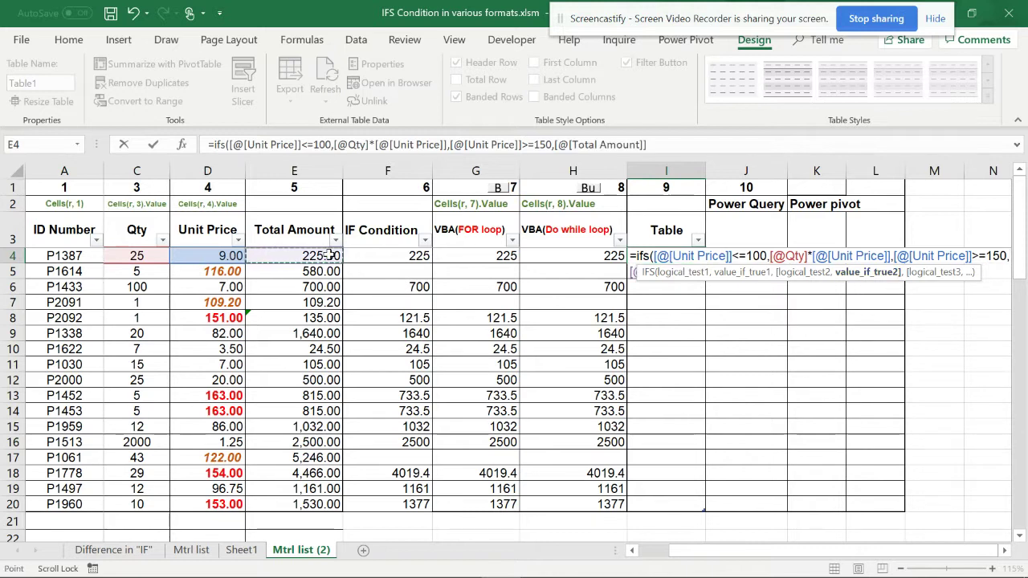
type("-")
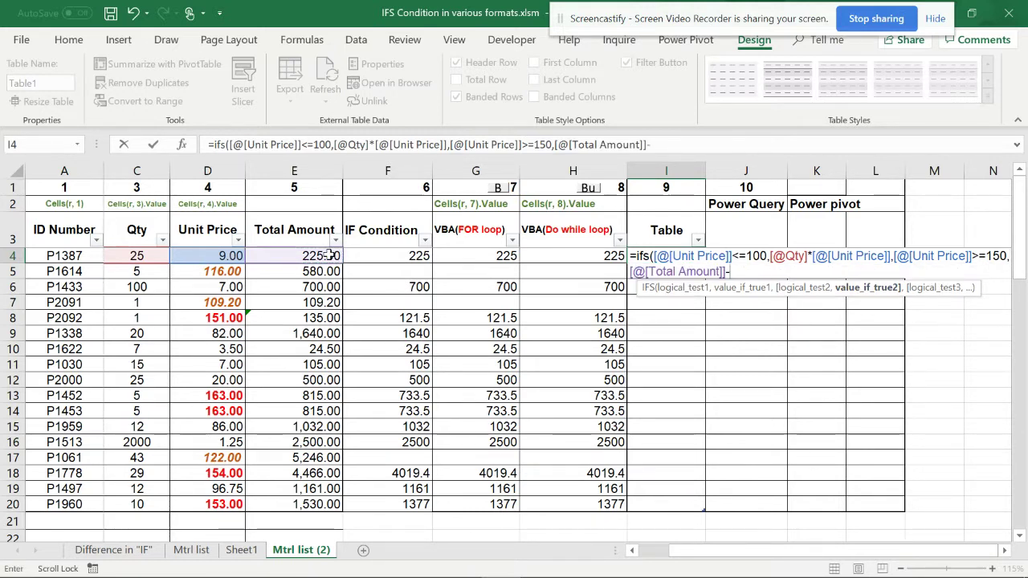
left_click(329, 256)
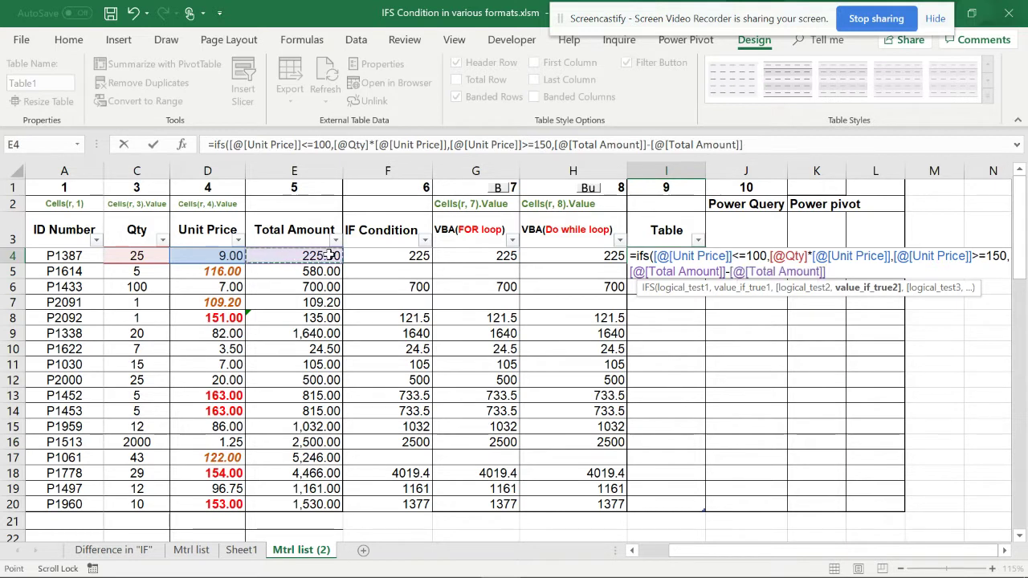
type("*0.1")
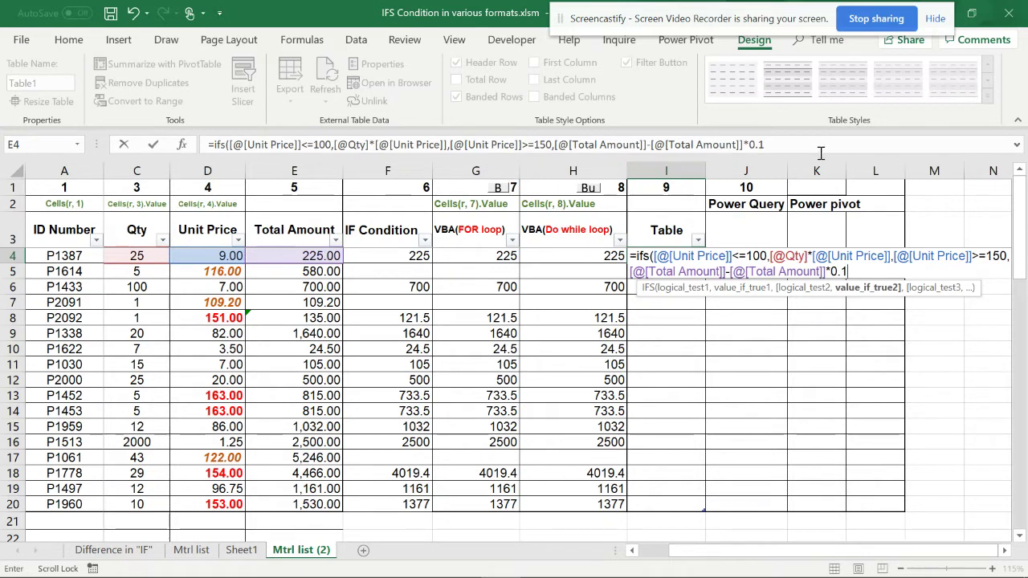
left_click(792, 148)
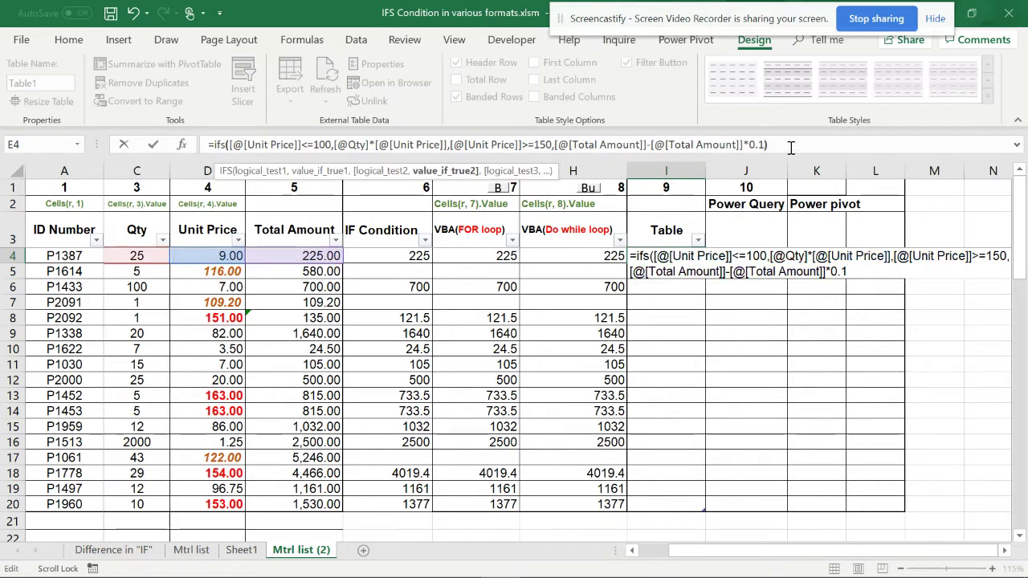
key("Return")
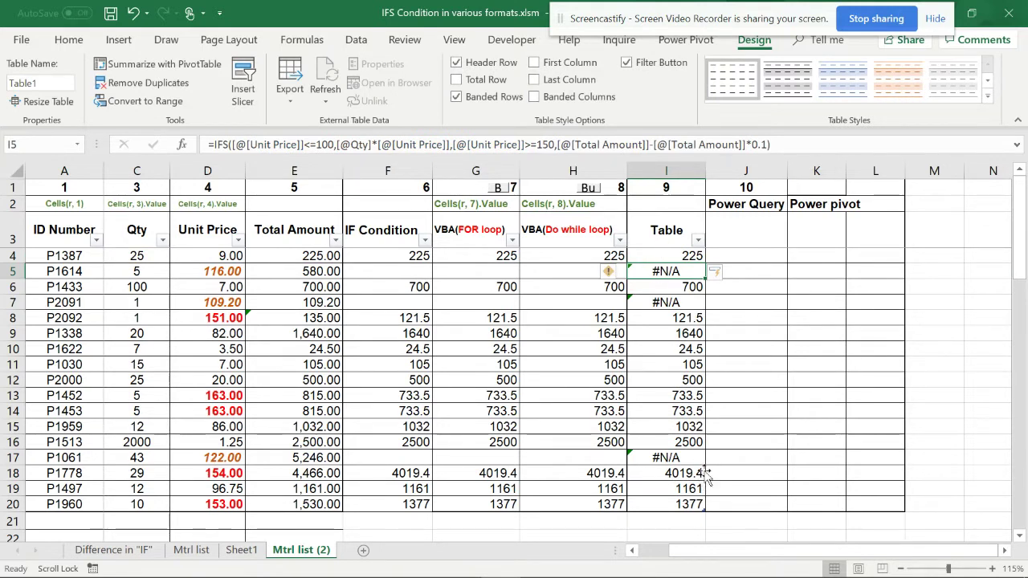
Wrap the IFS formula in I4 in IFERROR, returning an empty string "" when there is an error.
left_click(663, 257)
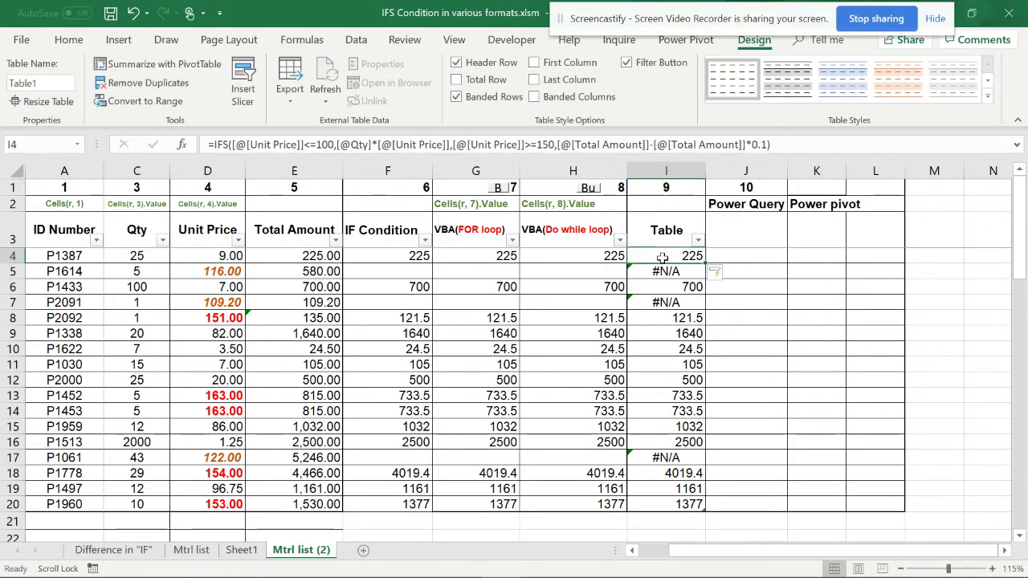
left_click(217, 145)
type("if")
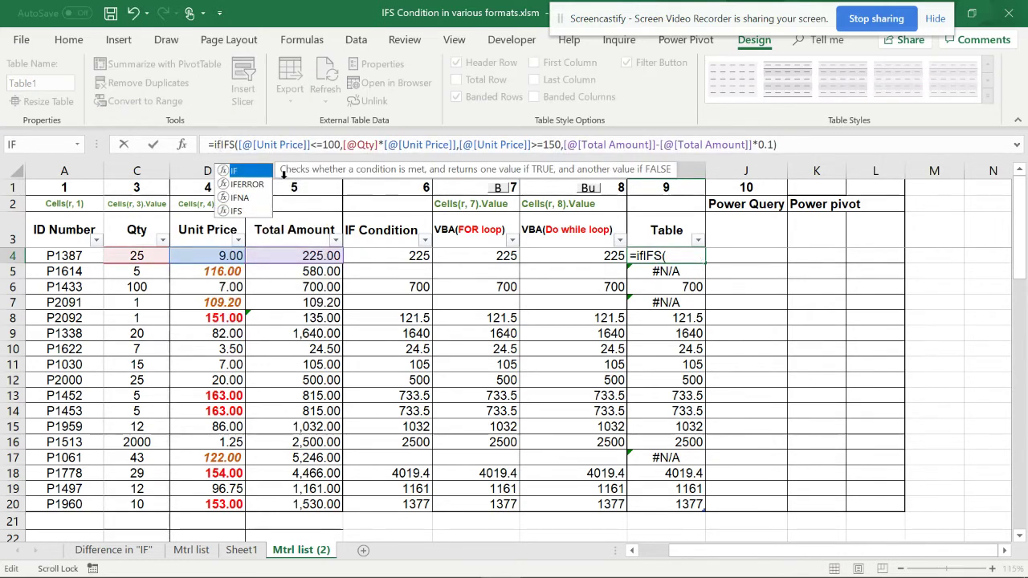
left_click(251, 185)
double_click(251, 185)
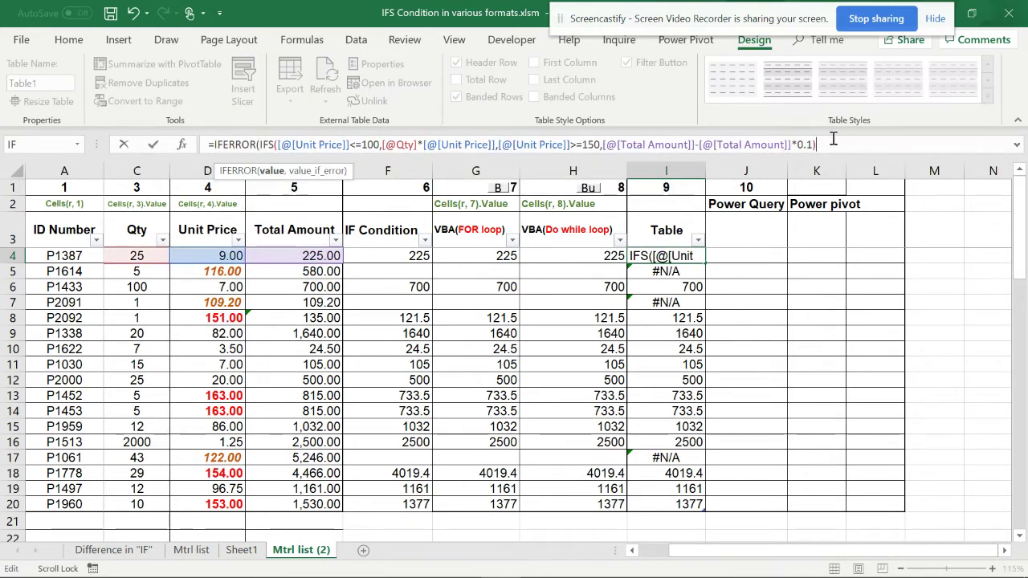
type(",")
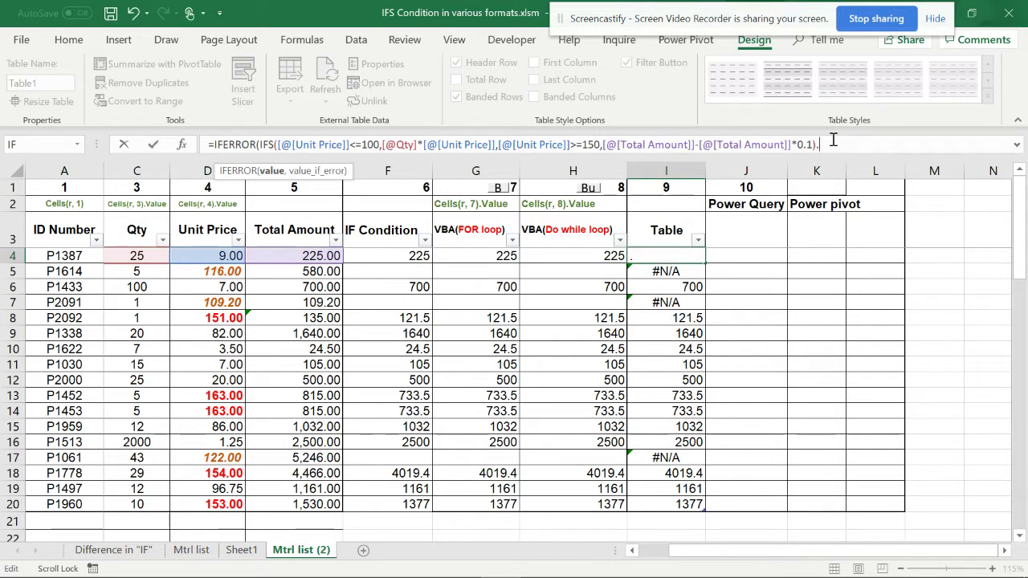
type("\"")
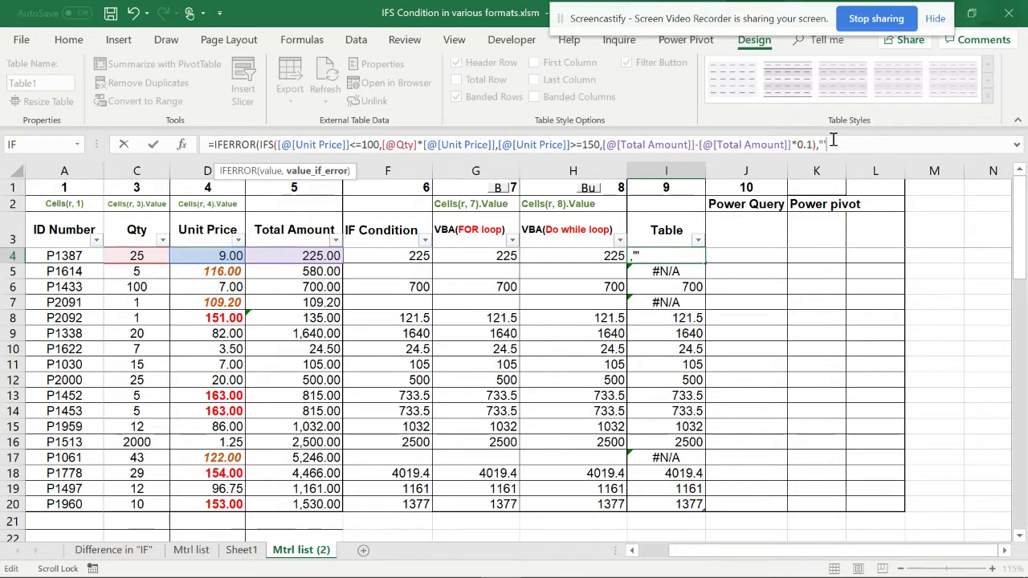
type("\")")
key("Return")
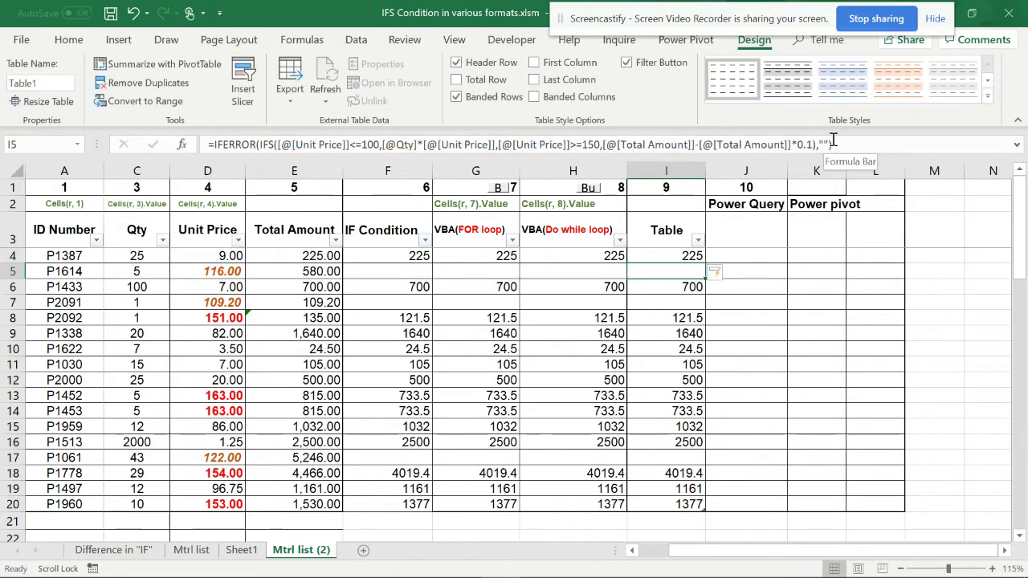
key("Down")
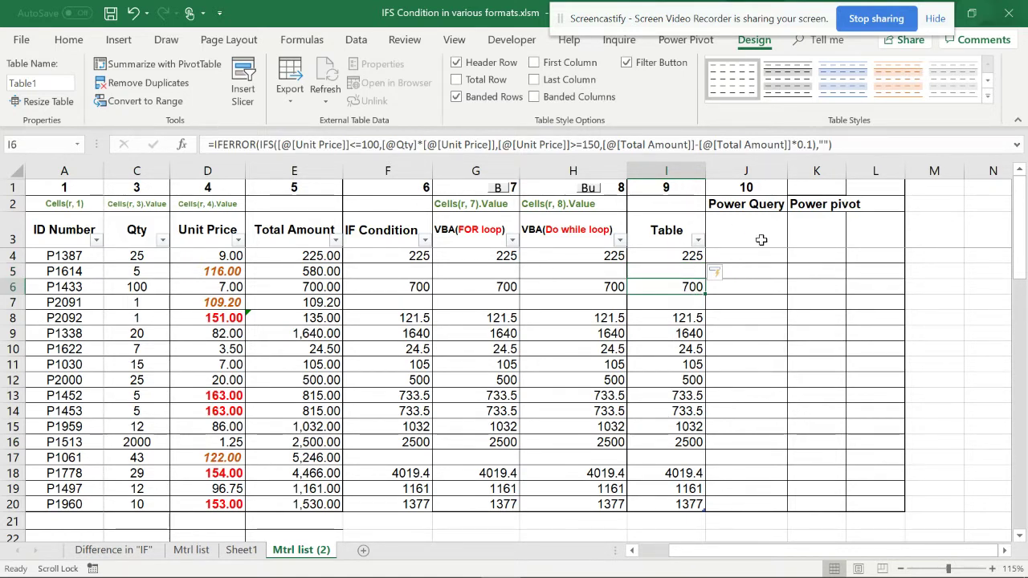
Load the table into the Power Query Editor.
left_click(554, 321)
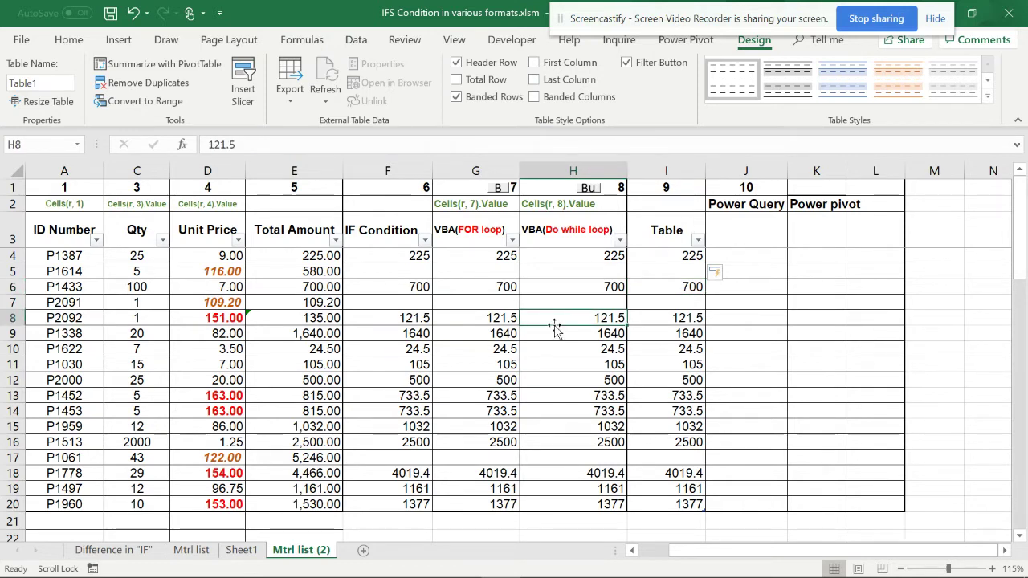
left_click(356, 40)
left_click(120, 94)
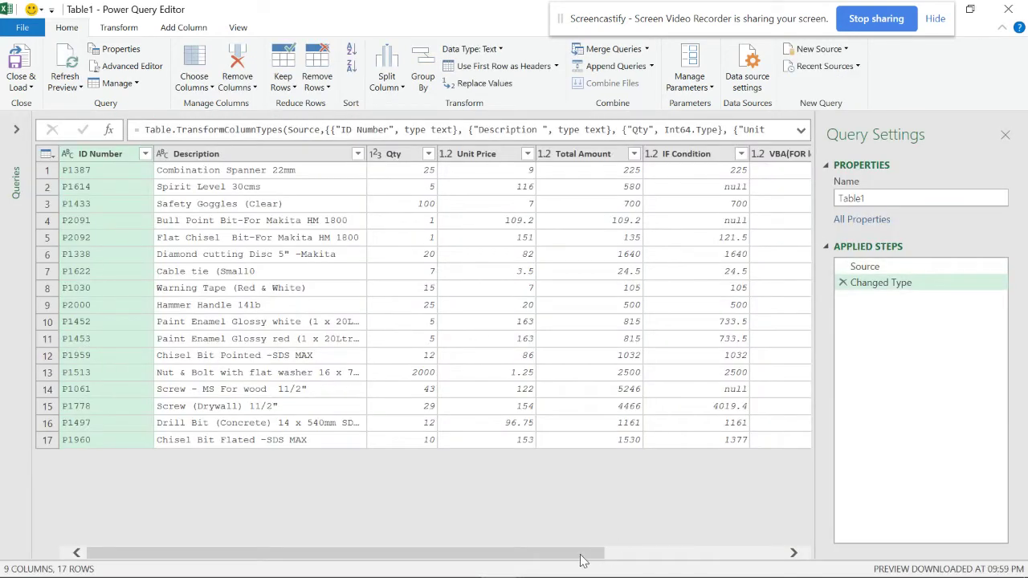
left_click_drag(586, 558, 838, 562)
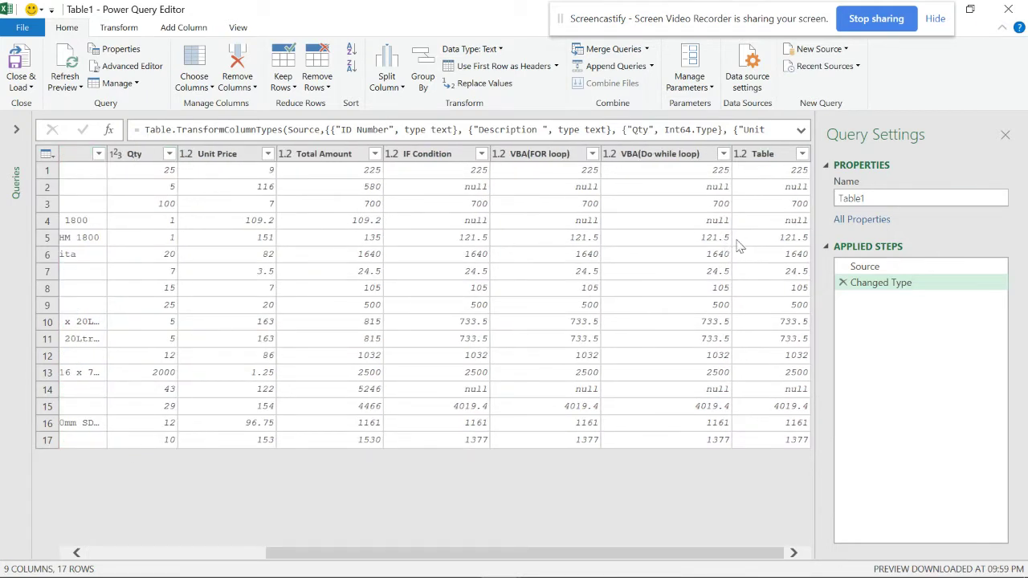
Start a new custom column named Power Query.
left_click(183, 27)
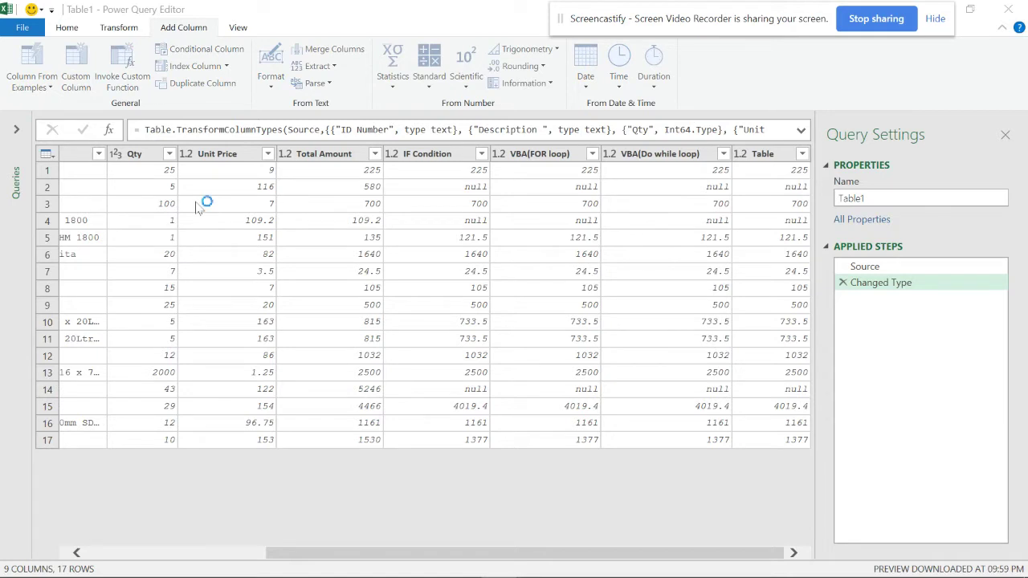
left_click_drag(295, 196, 248, 194)
type("power Query")
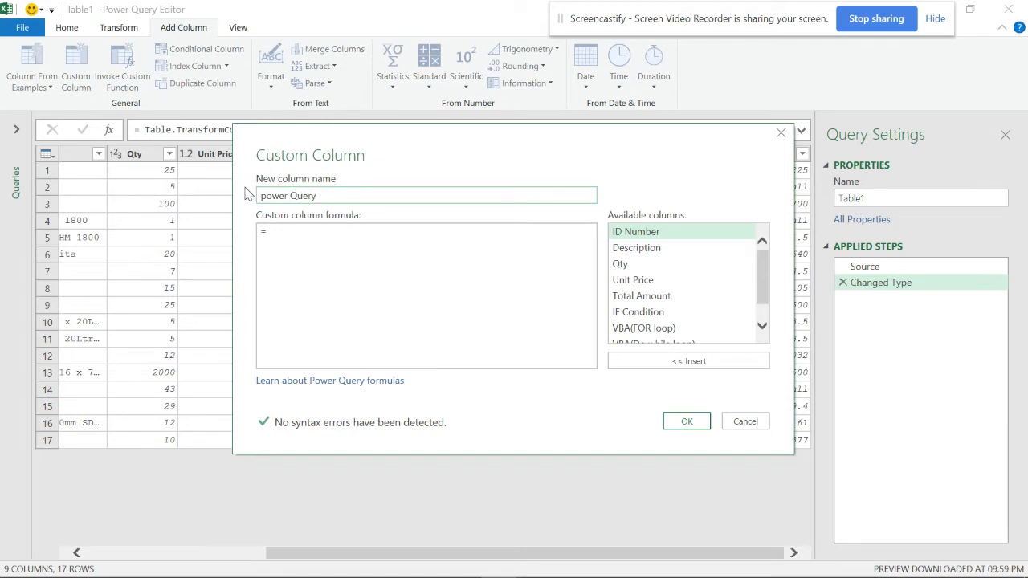
left_click_drag(266, 196, 261, 198)
type("P")
key("Delete")
Begin the custom column formula with if [Unit Price]<= 100 then [Unit Price]*[Total Amount] else.
left_click(317, 238)
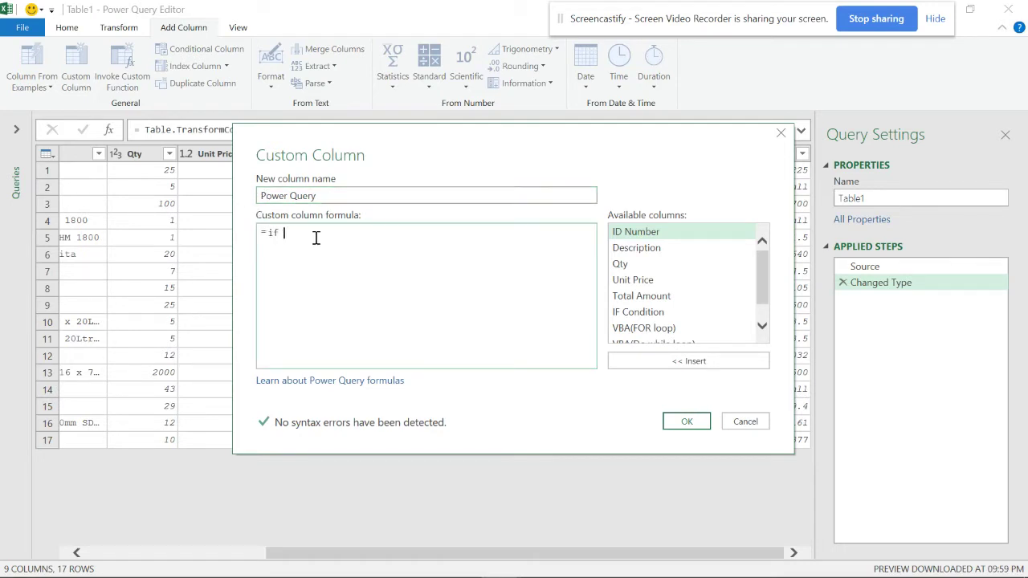
double_click(643, 280)
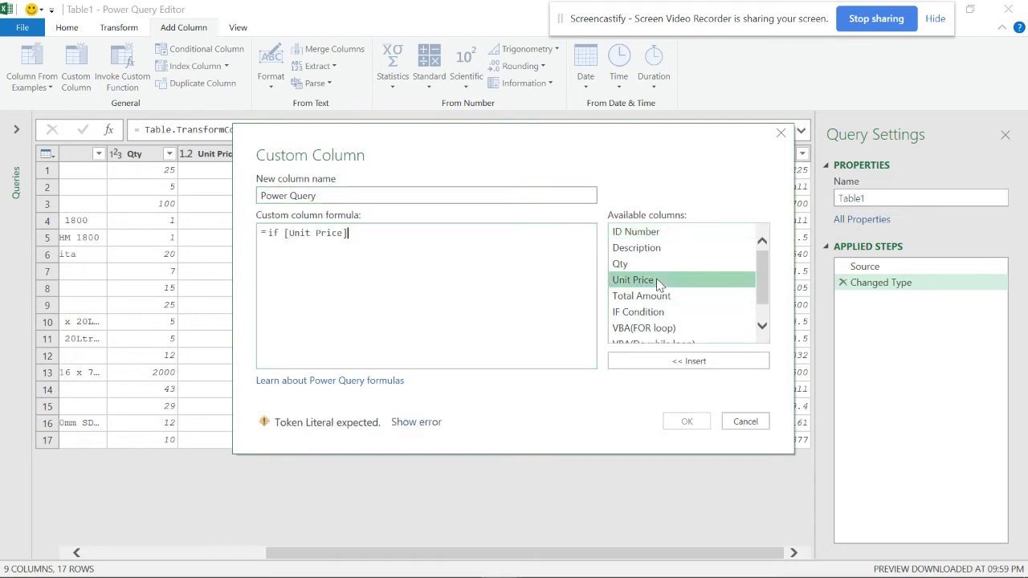
type("<=")
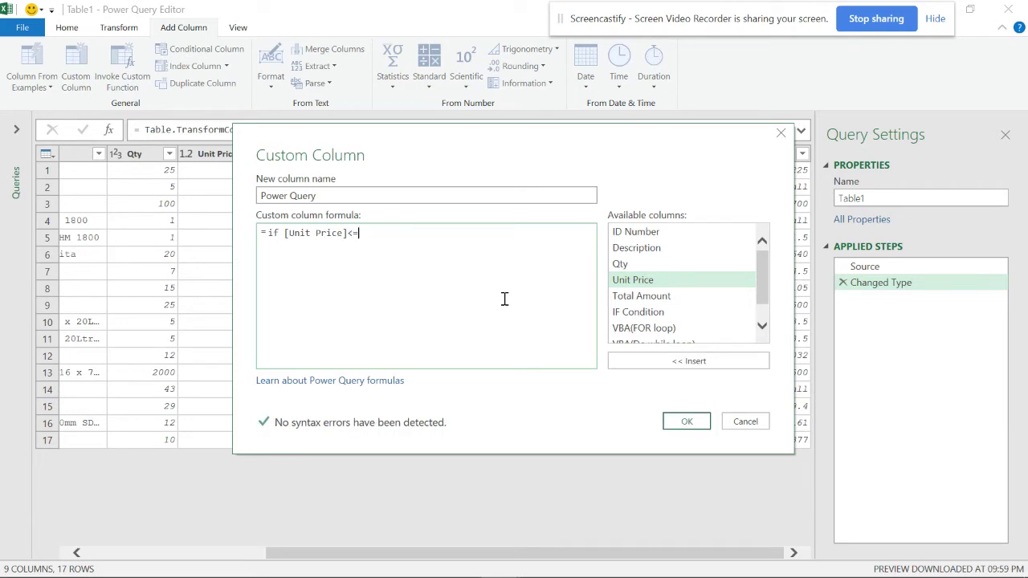
type(" 100")
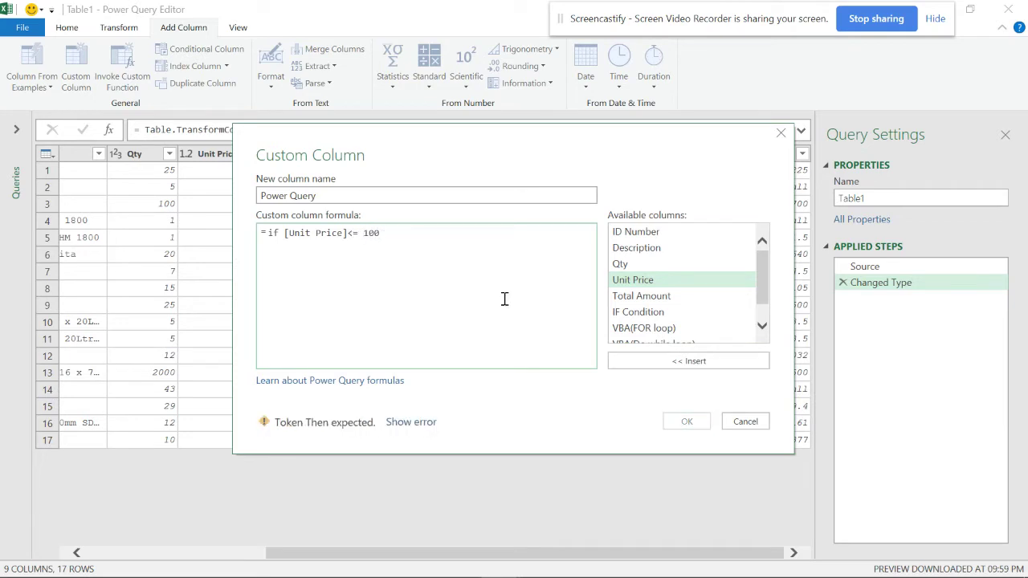
type(" th")
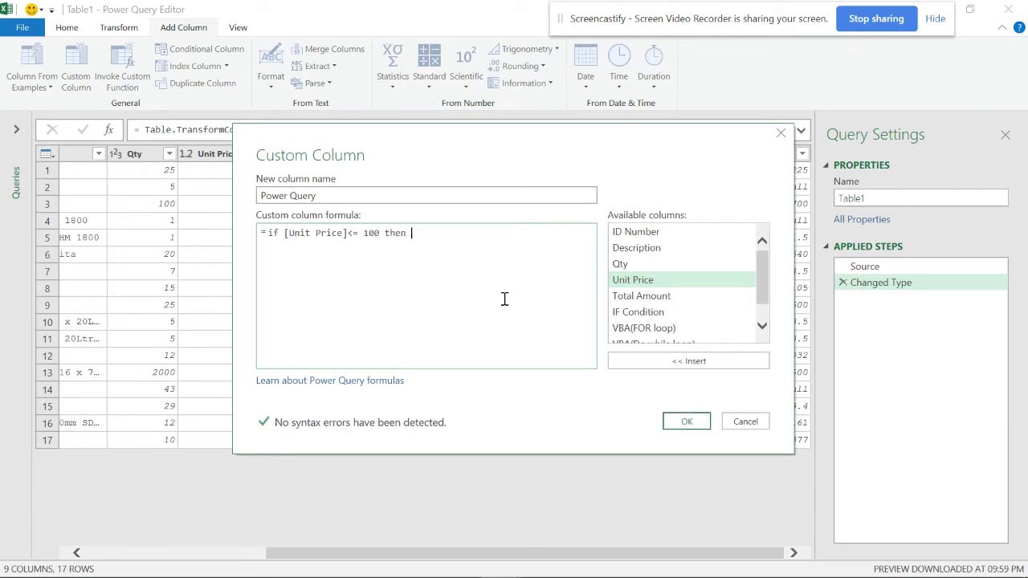
type("en")
double_click(647, 283)
type("*")
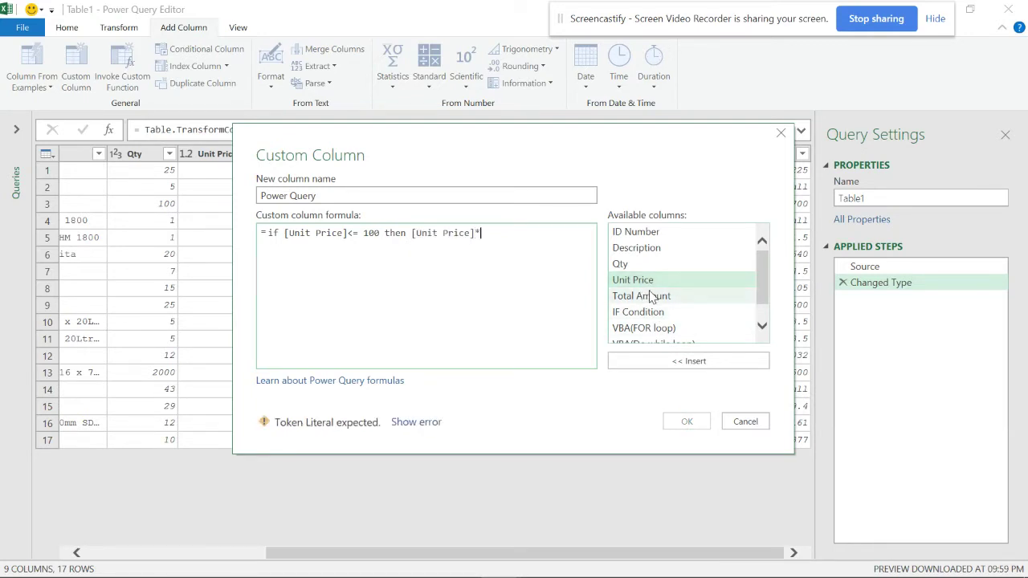
double_click(643, 296)
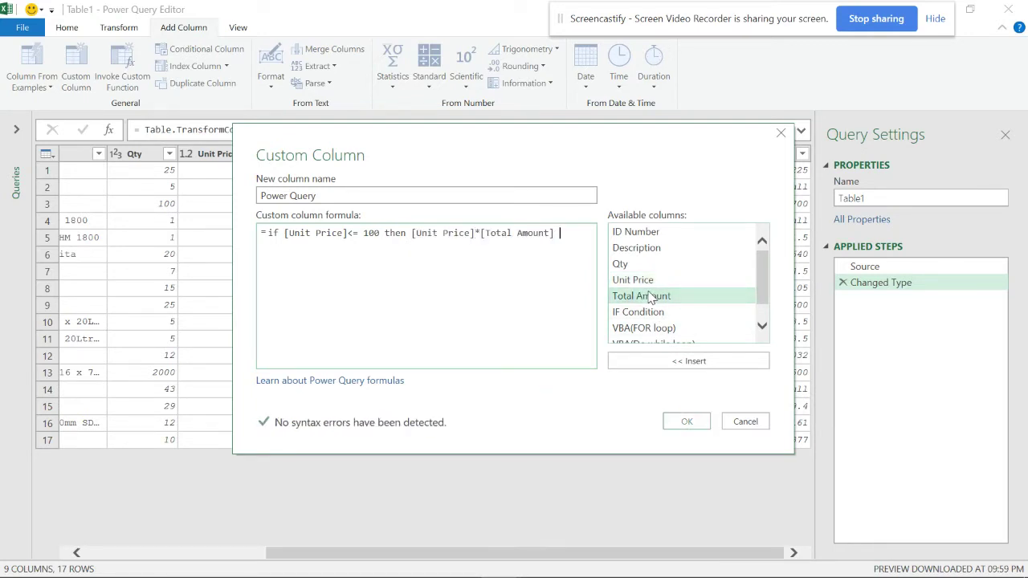
type("else")
Continue the formula on a new line with [Unit Price]>=150 then [Total Amount]-([Total Amount]*0.1).
key("Return")
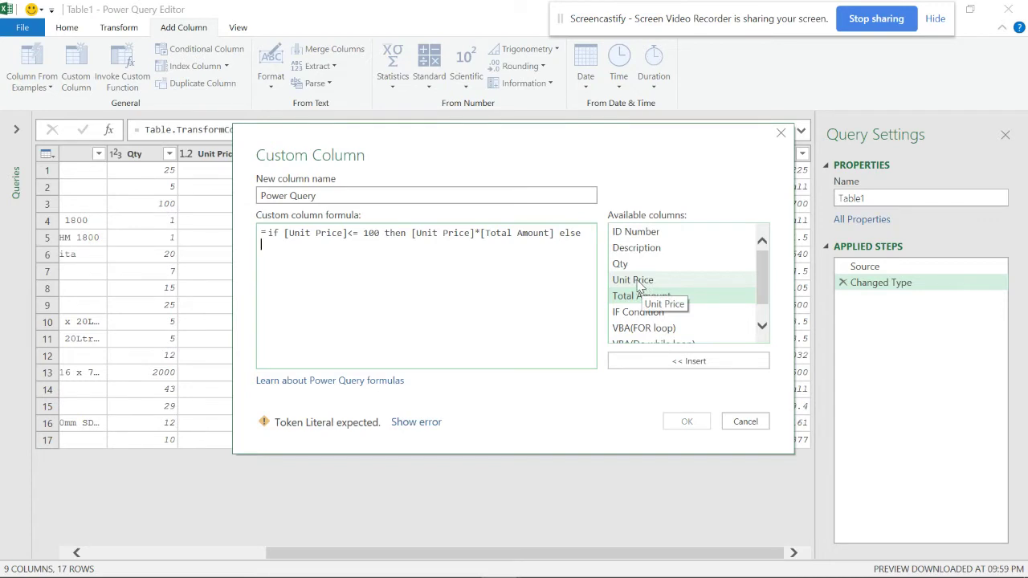
double_click(639, 282)
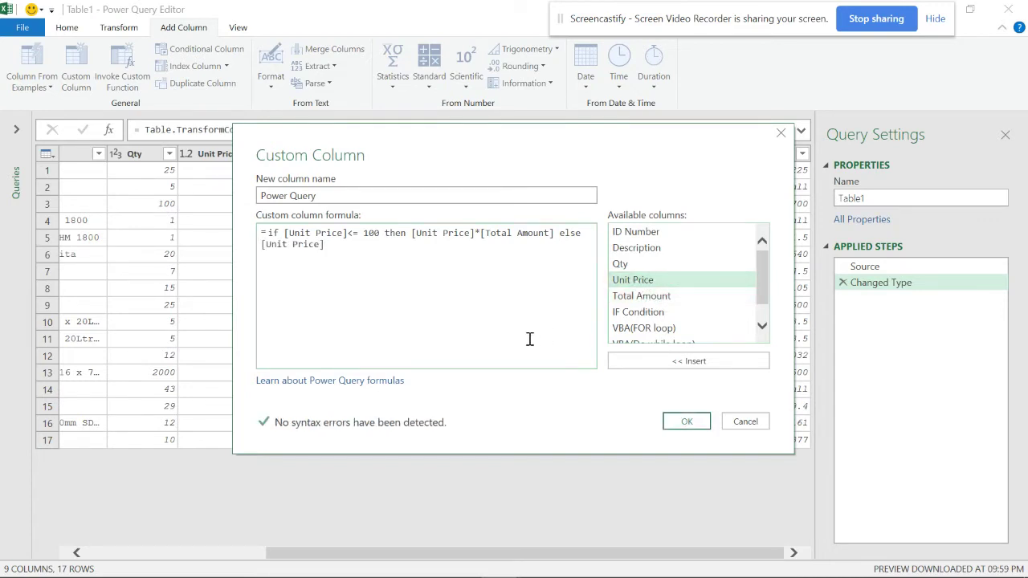
type(">=150 then")
left_click(643, 297)
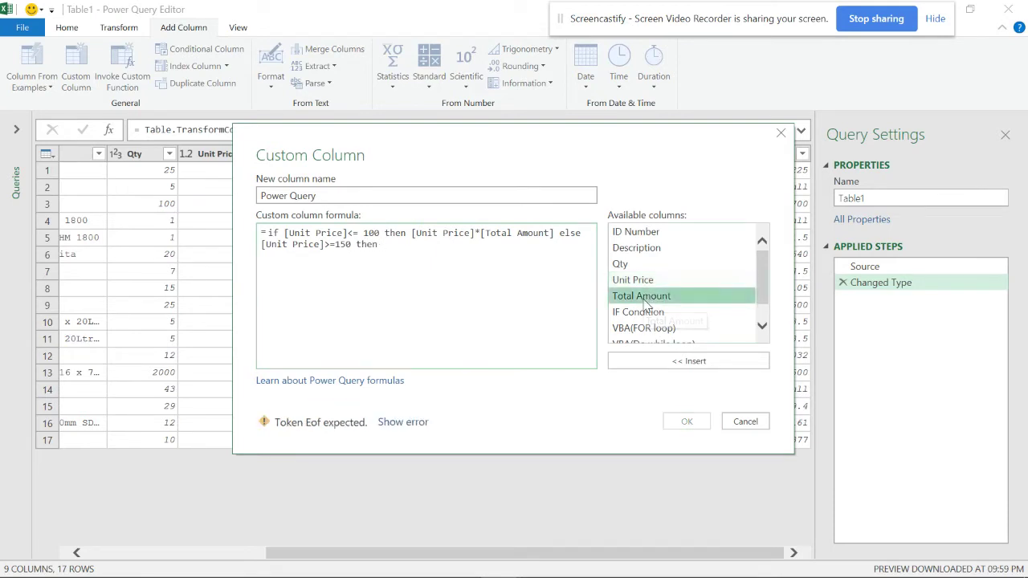
double_click(645, 299)
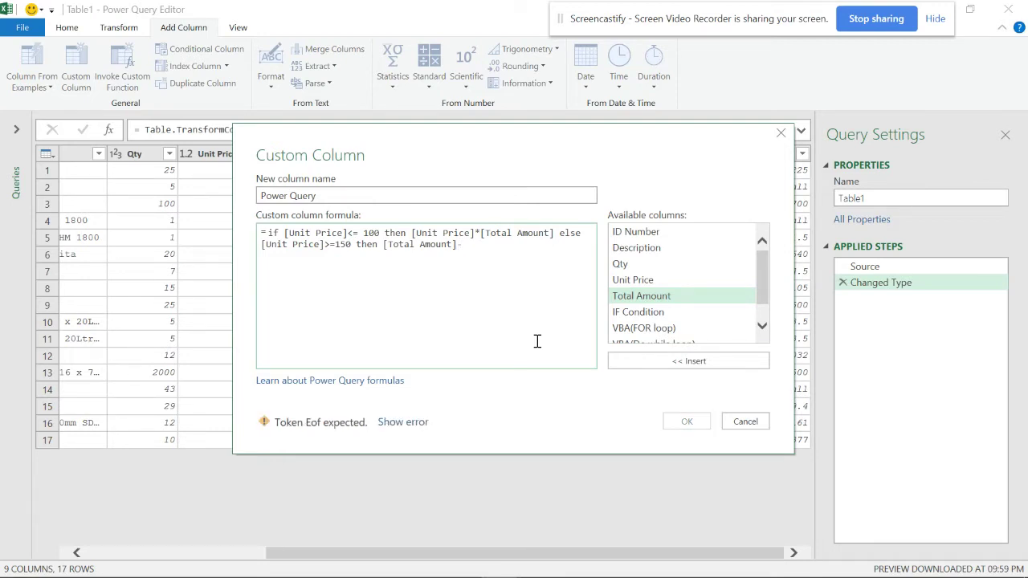
double_click(641, 297)
type("*0.1")
left_click(462, 245)
type("(")
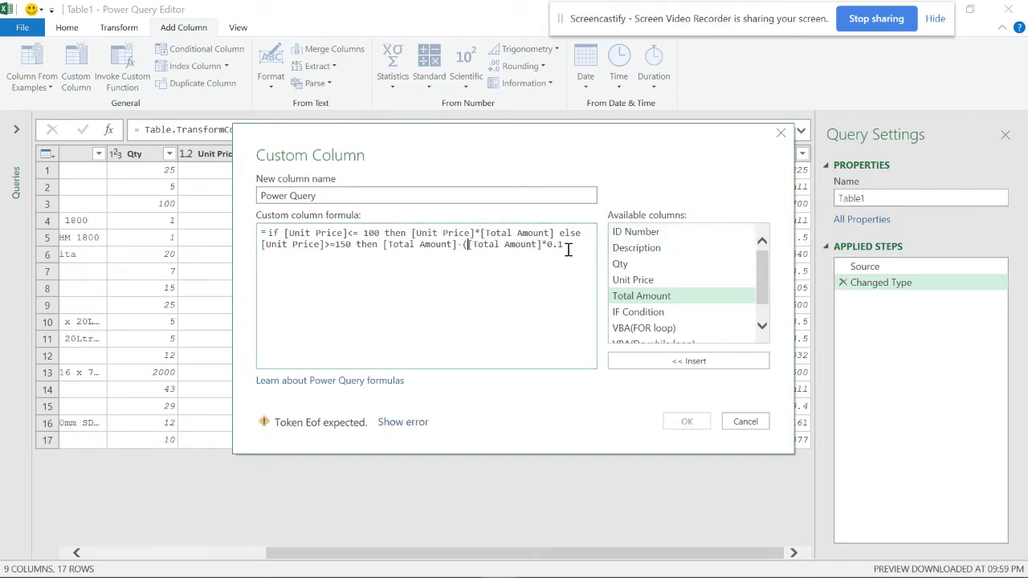
left_click(565, 247)
type(") ")
End the custom column formula with else "Null " for all other unit prices.
type("else")
type(" \" \"")
left_click(299, 258)
type("N")
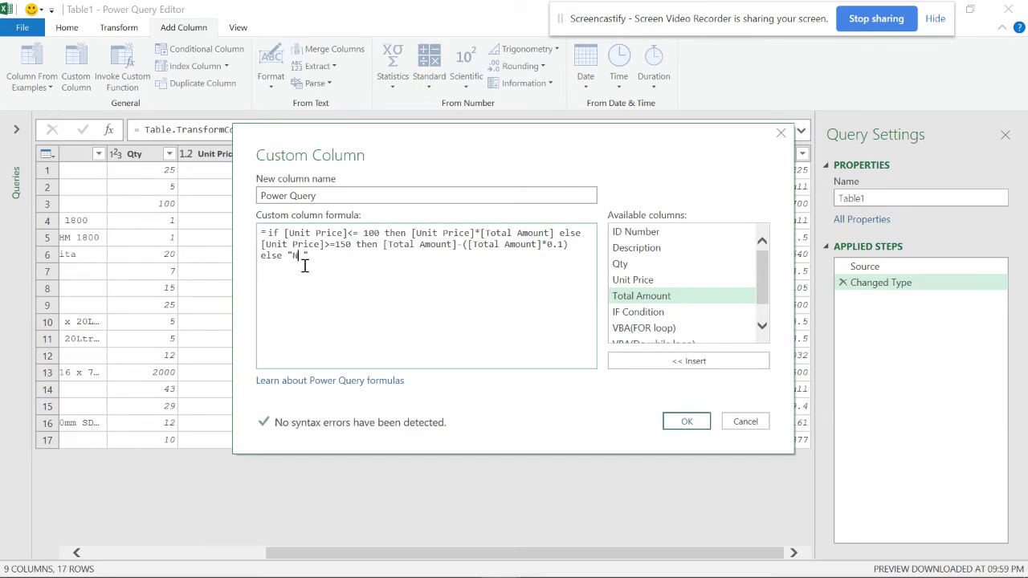
type("ull")
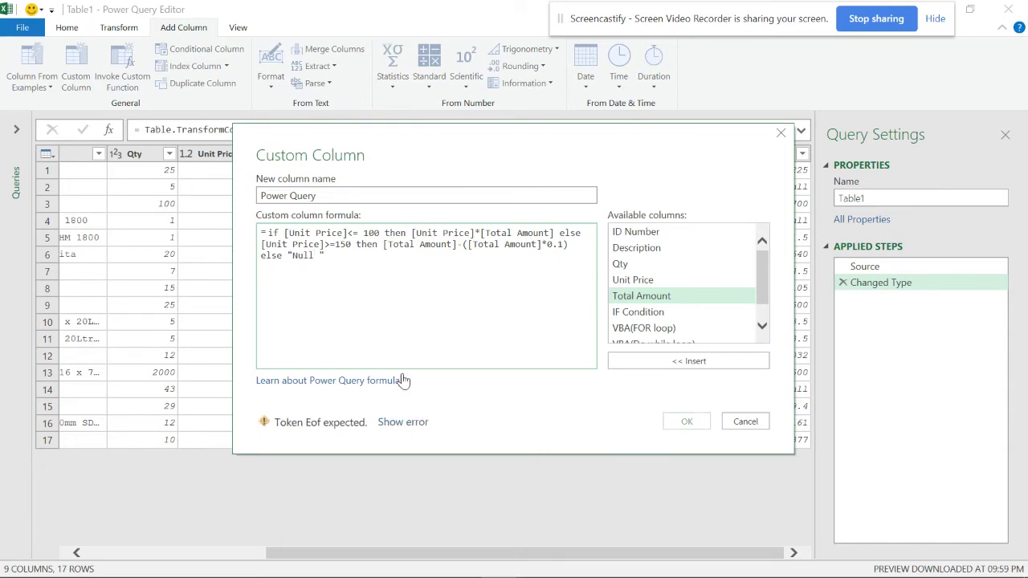
Insert the missing if between the first else and [Unit Price]>=150, and create the custom column.
left_click(404, 422)
left_click(578, 234)
type("if")
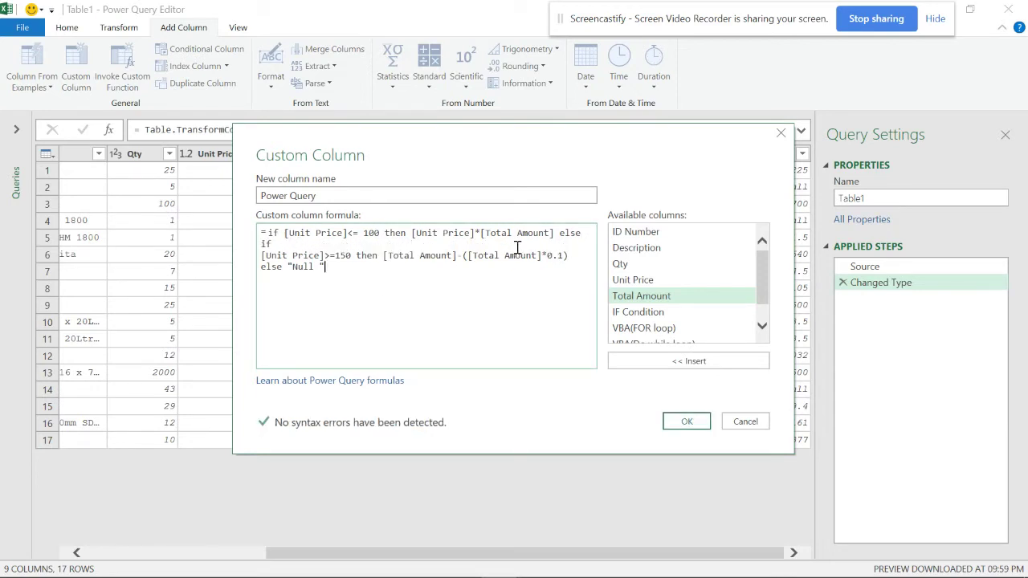
left_click(584, 234)
key("Delete")
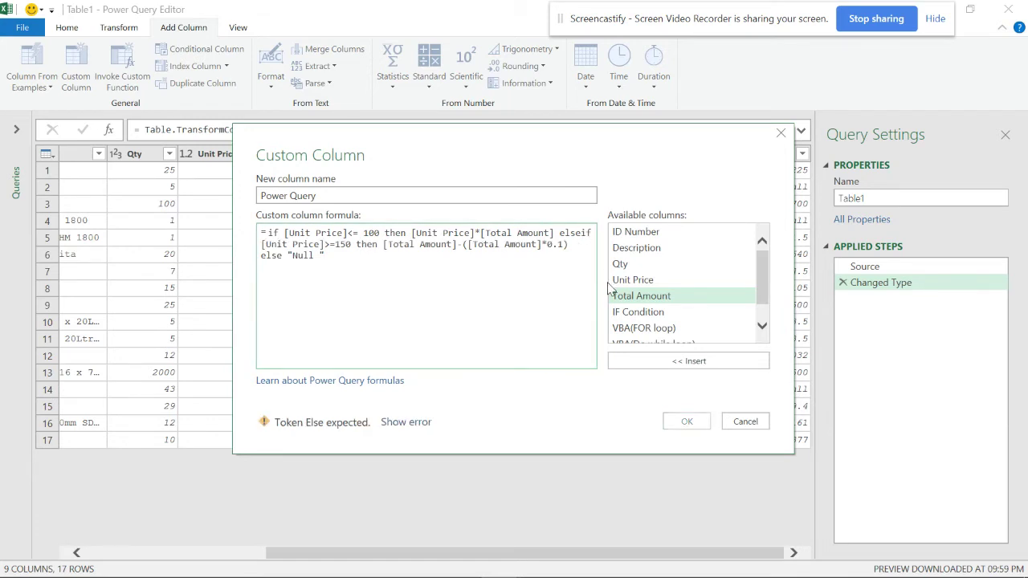
left_click(474, 273)
left_click(581, 232)
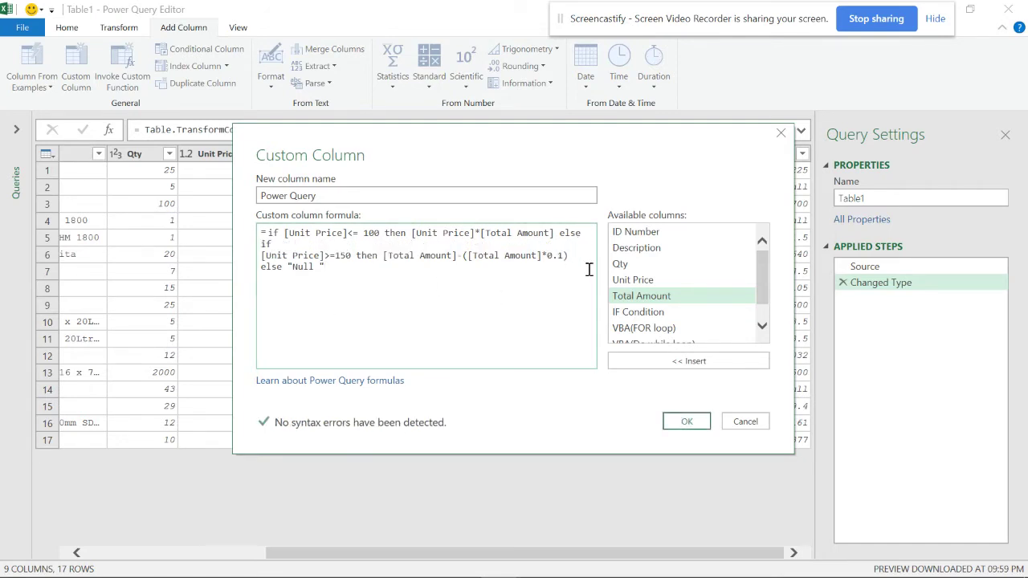
left_click(542, 269)
left_click(684, 421)
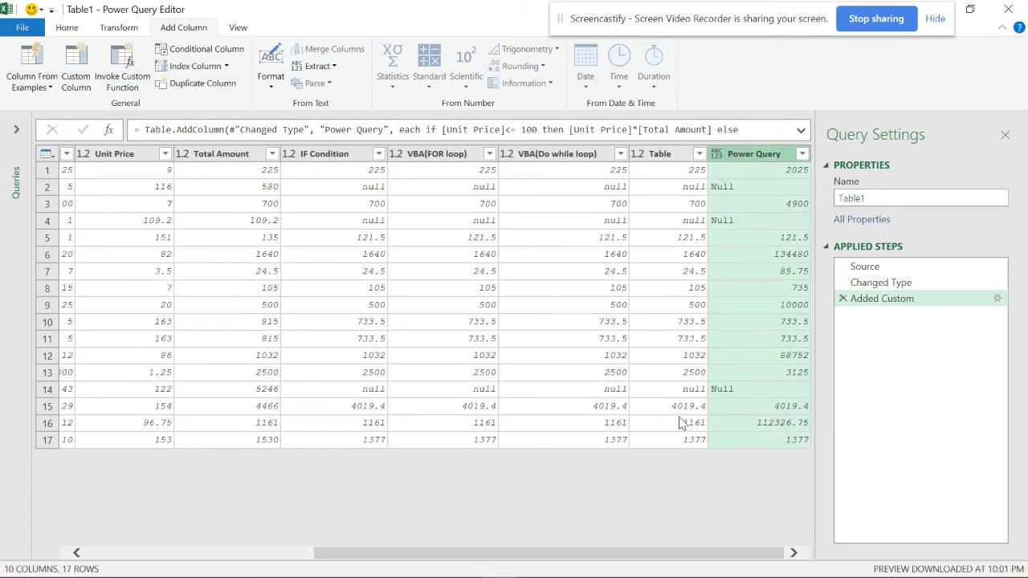
Edit the Power Query custom column formula so that unit prices up to 100 return [Unit Price]*[Qty].
left_click(998, 300)
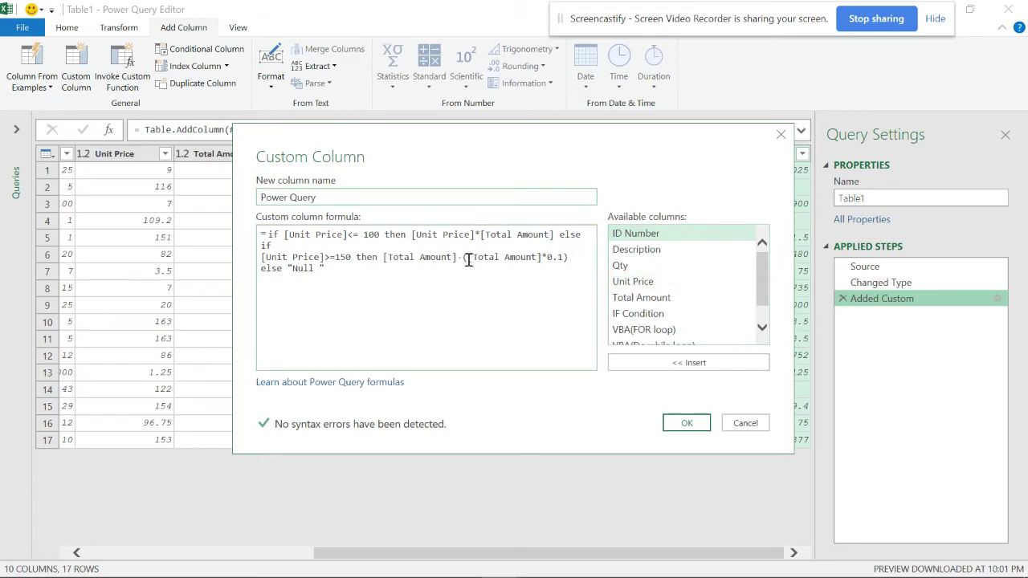
left_click_drag(553, 234, 480, 234)
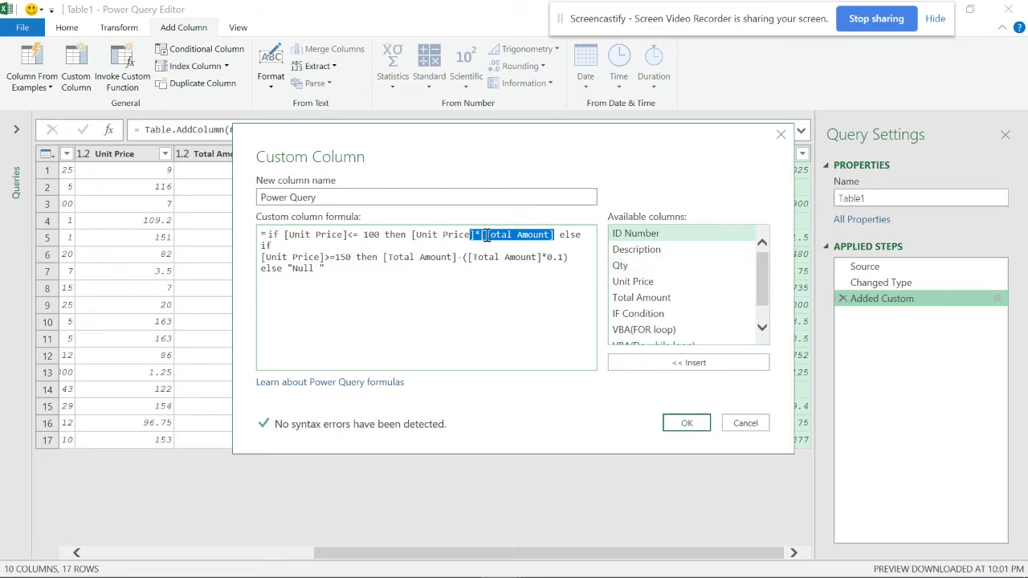
double_click(622, 266)
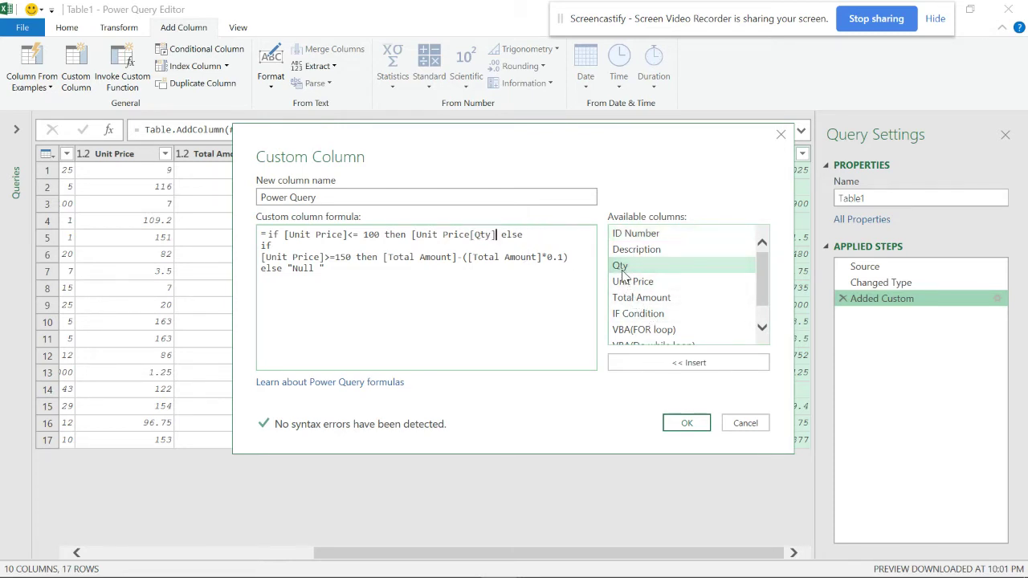
left_click(471, 234)
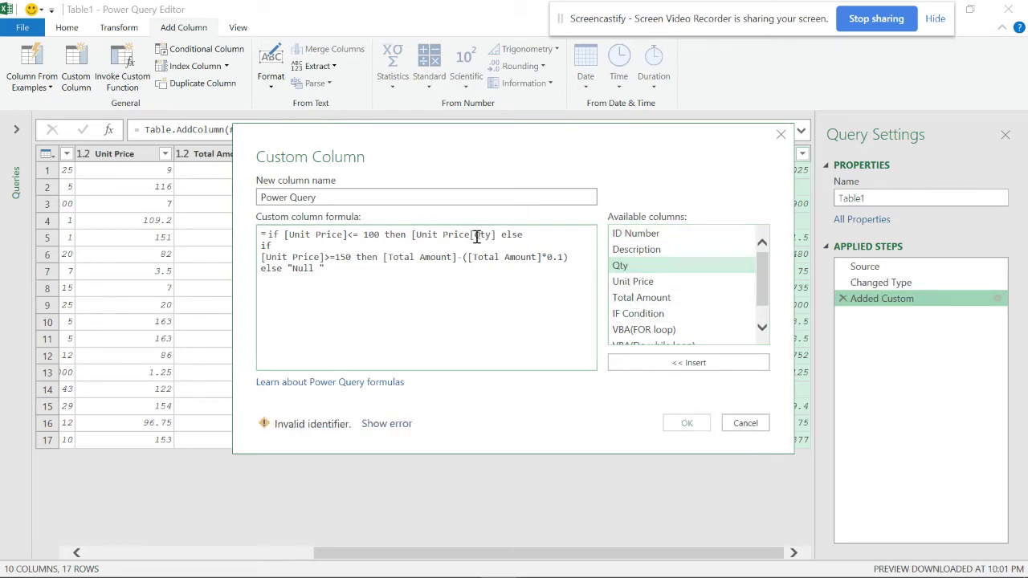
type("]*")
left_click(391, 424)
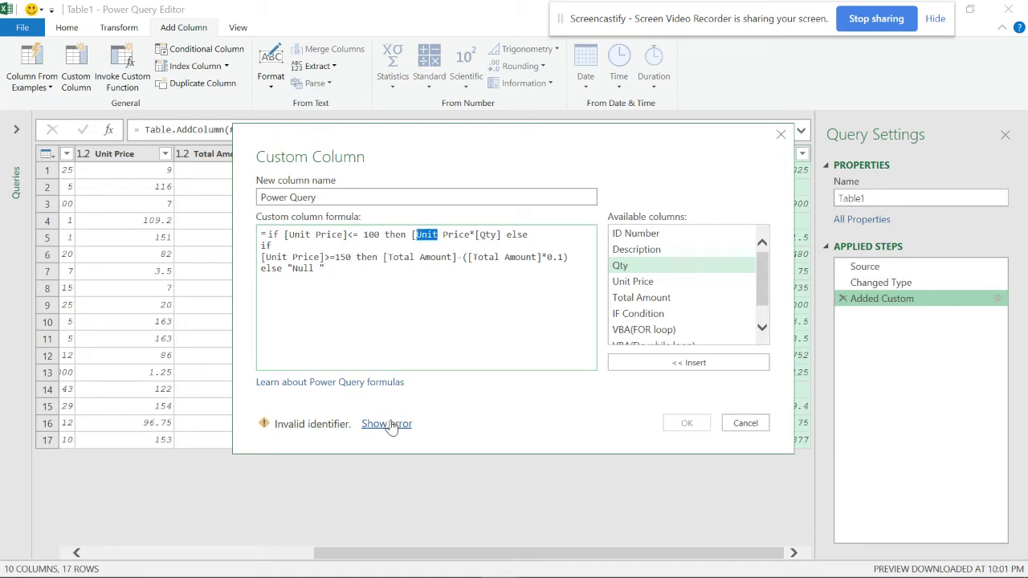
left_click(415, 235)
type("]")
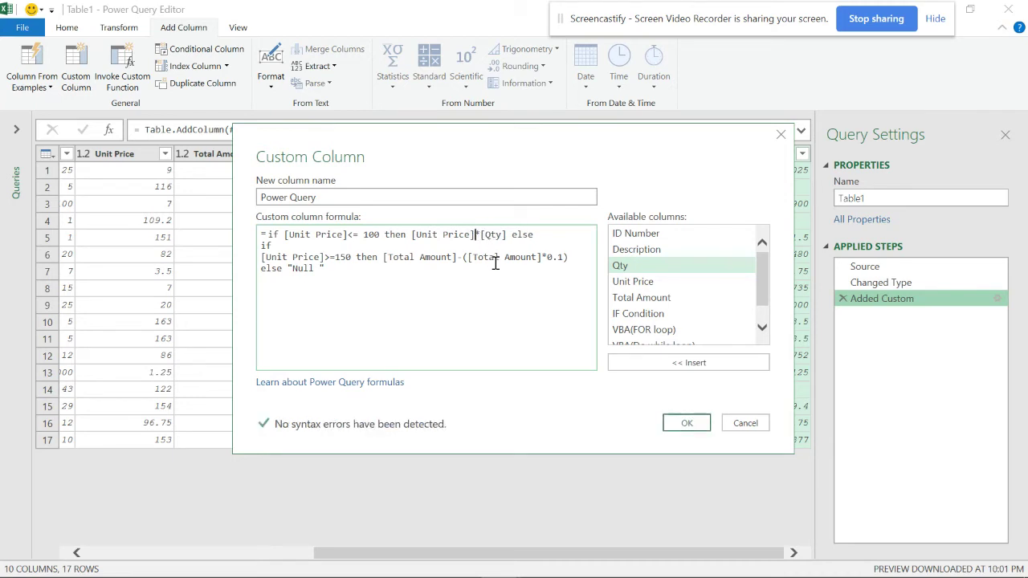
left_click(679, 422)
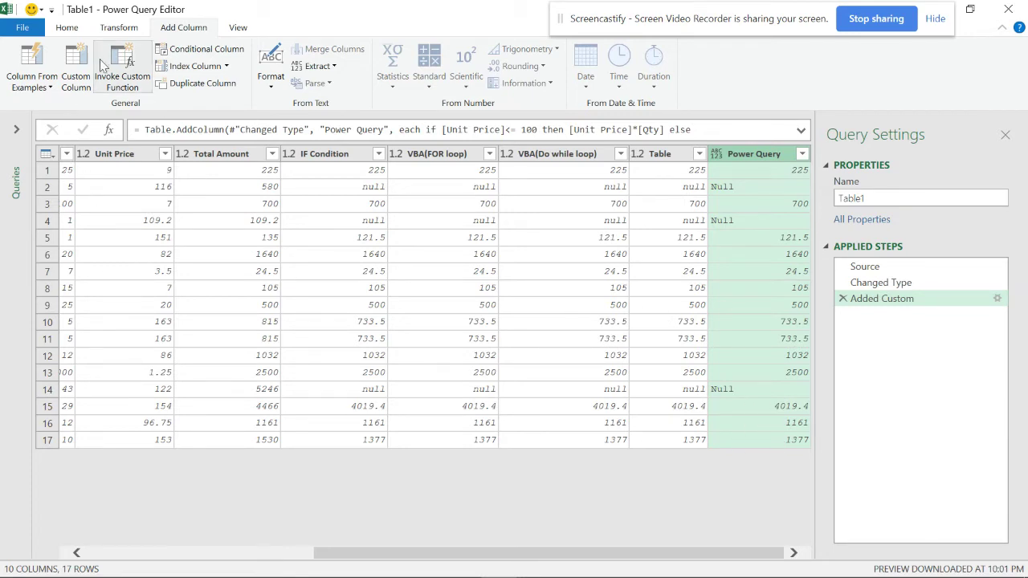
Close the query editor and load the Table1 query as a connection only.
left_click(22, 27)
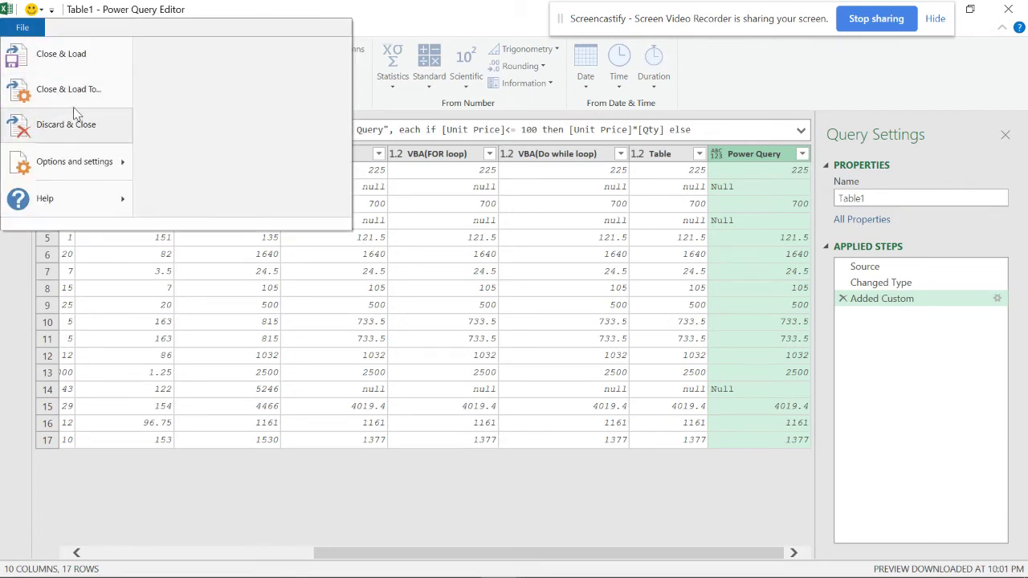
left_click(71, 89)
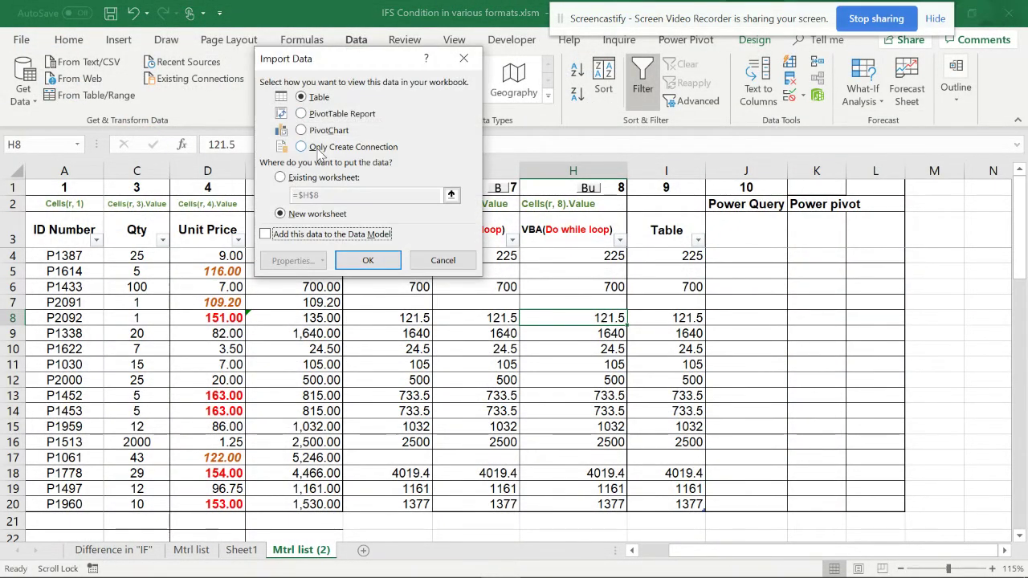
left_click(336, 147)
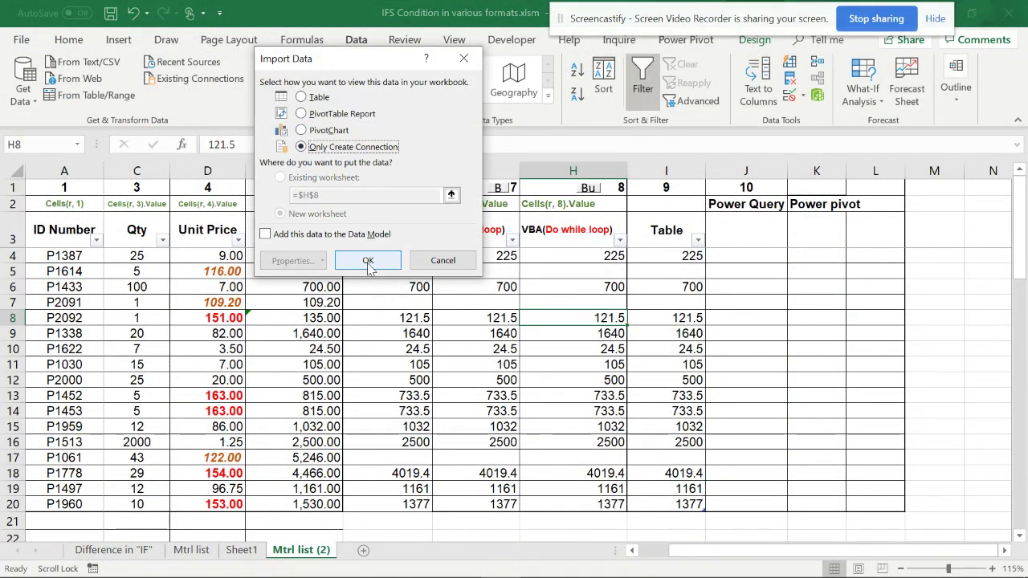
left_click(368, 260)
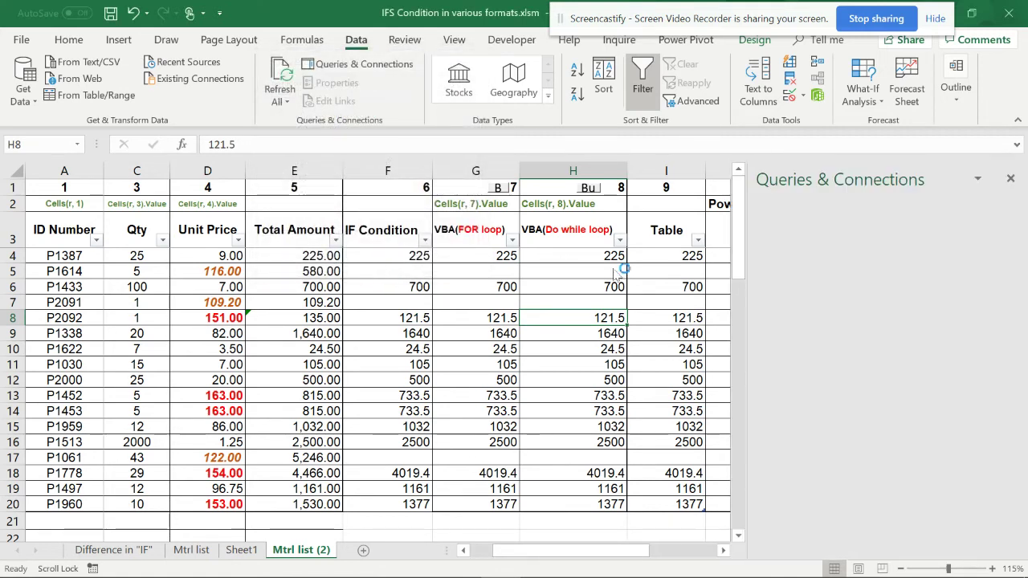
right_click(804, 269)
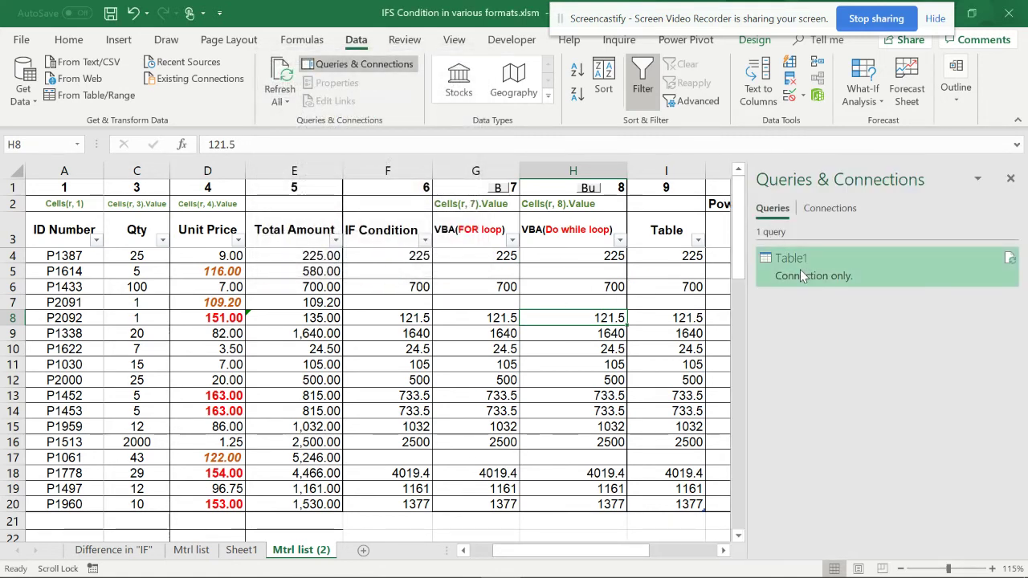
left_click(856, 385)
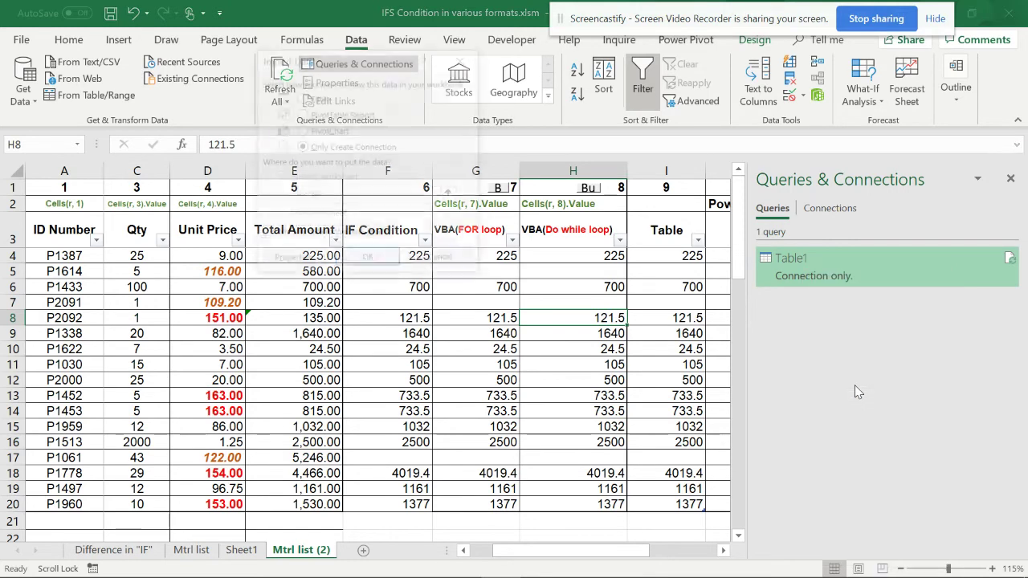
left_click(265, 234)
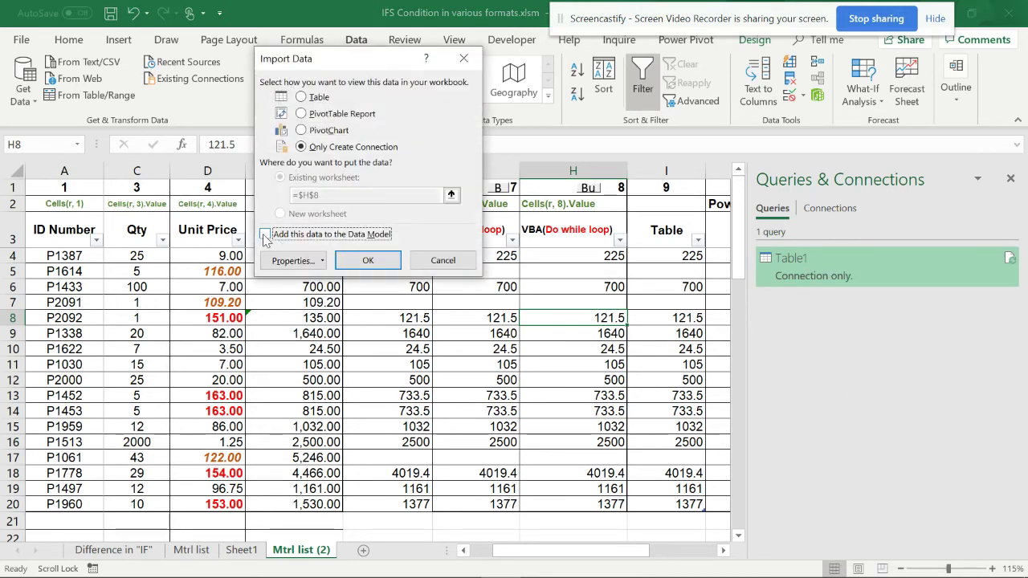
left_click(440, 260)
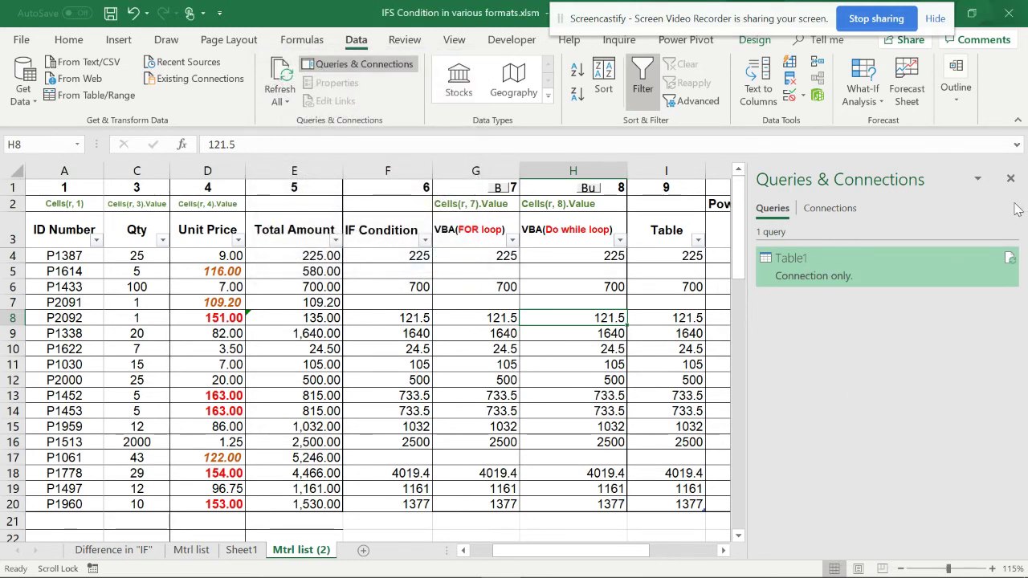
Close the Queries & Connections pane and add the material table to the Power Pivot data model.
left_click(1011, 178)
left_click(608, 229)
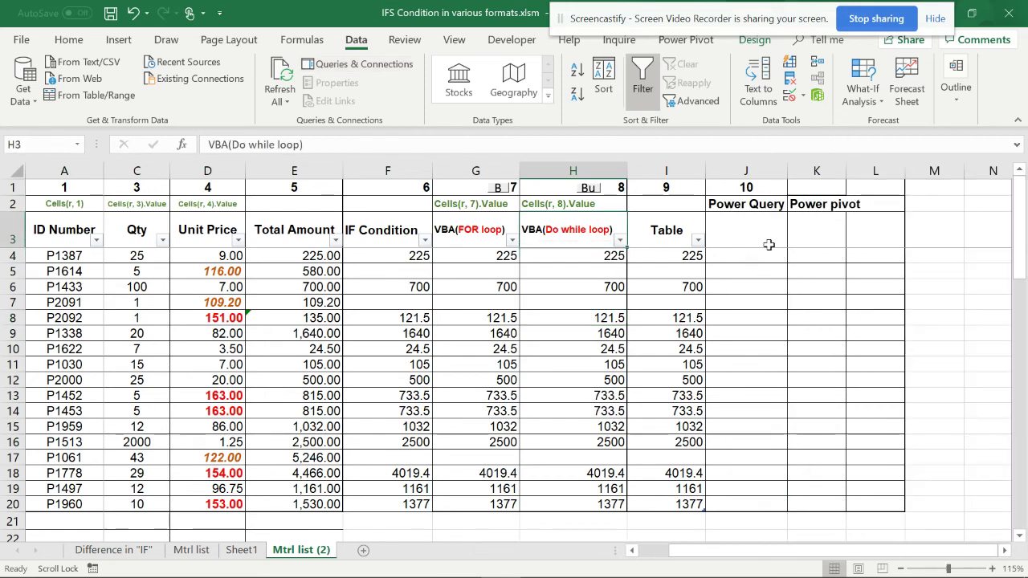
left_click(665, 301)
left_click(705, 42)
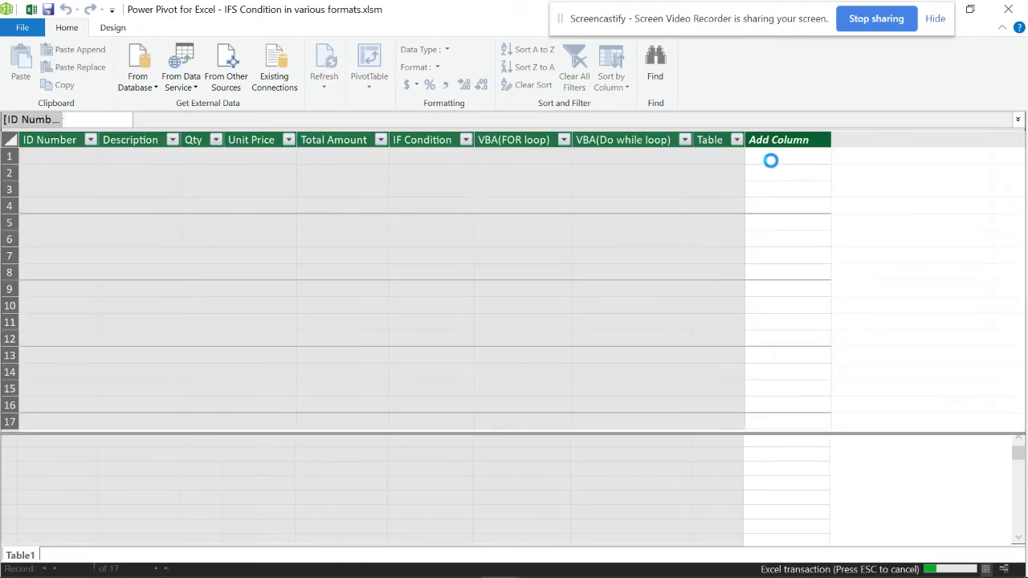
Start a calculated column with =if in the empty column after Table.
left_click(794, 158)
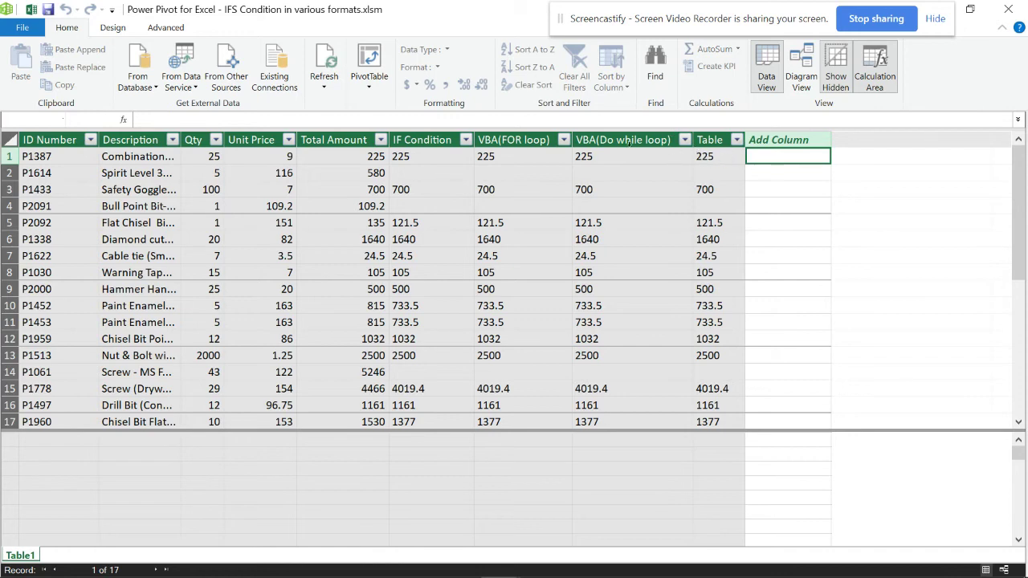
left_click(305, 121)
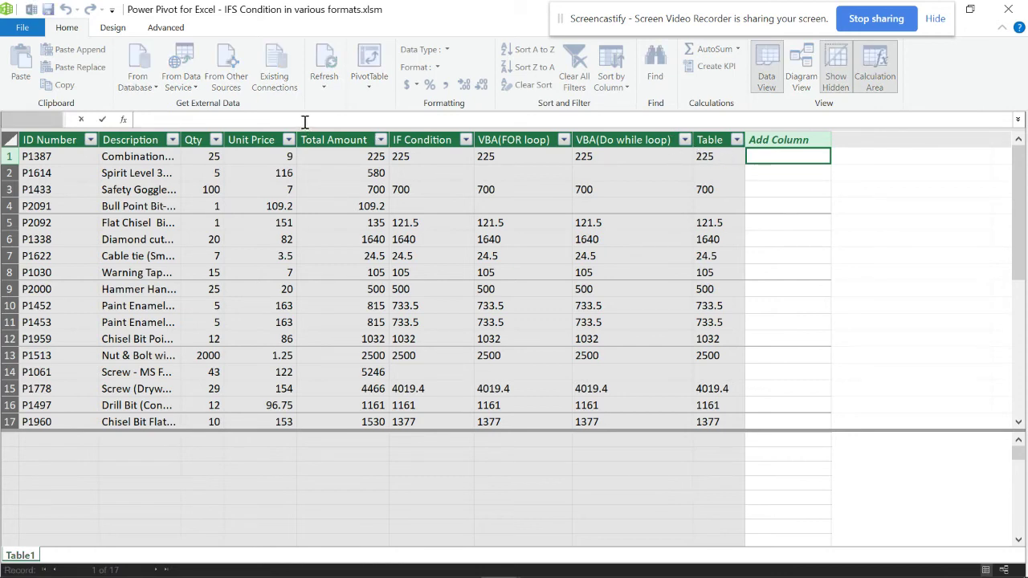
type("=")
type("if")
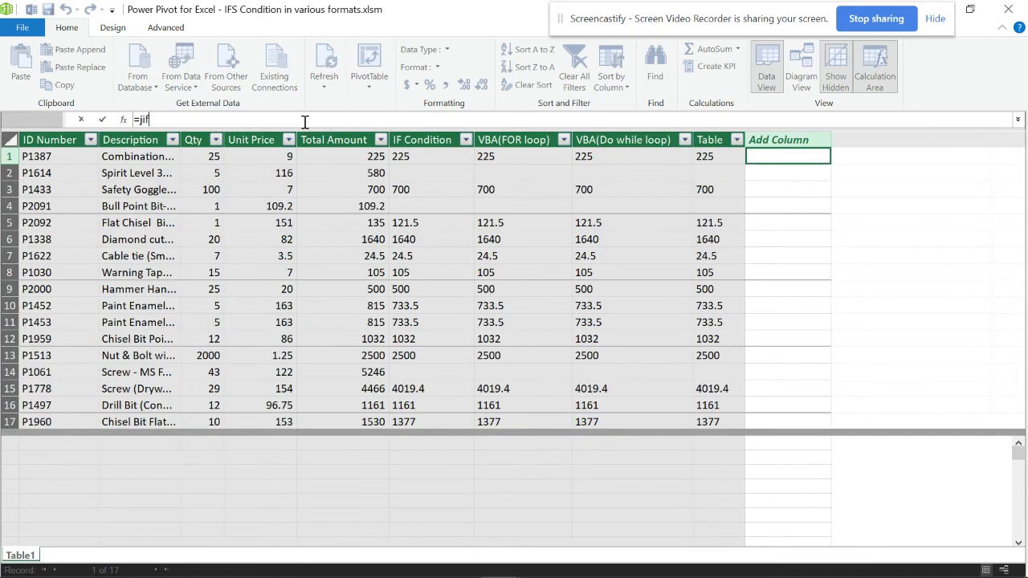
key("BackSpace")
key("BackSpace")
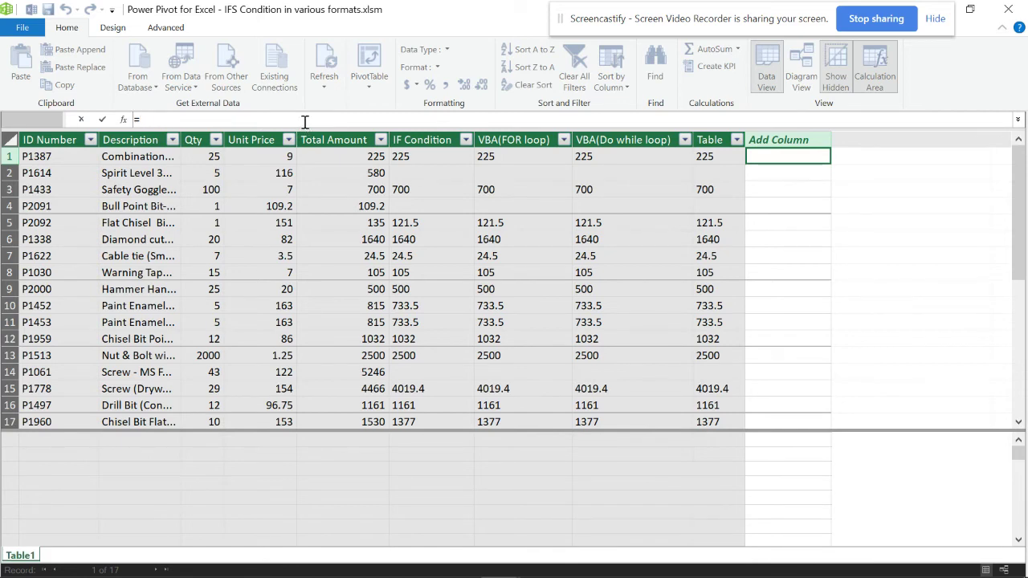
type("if")
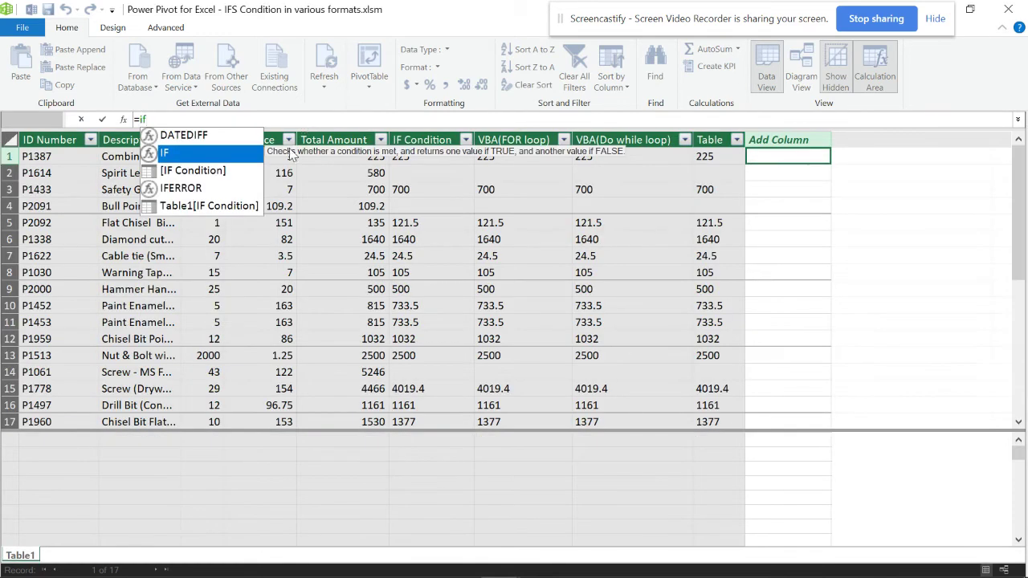
type("s")
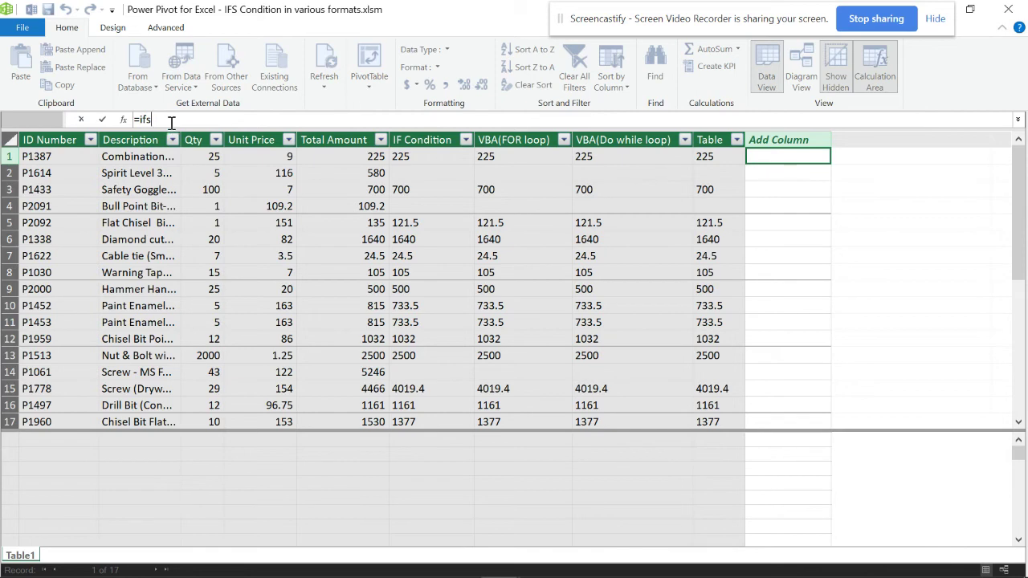
type("(")
key("BackSpace")
key("BackSpace")
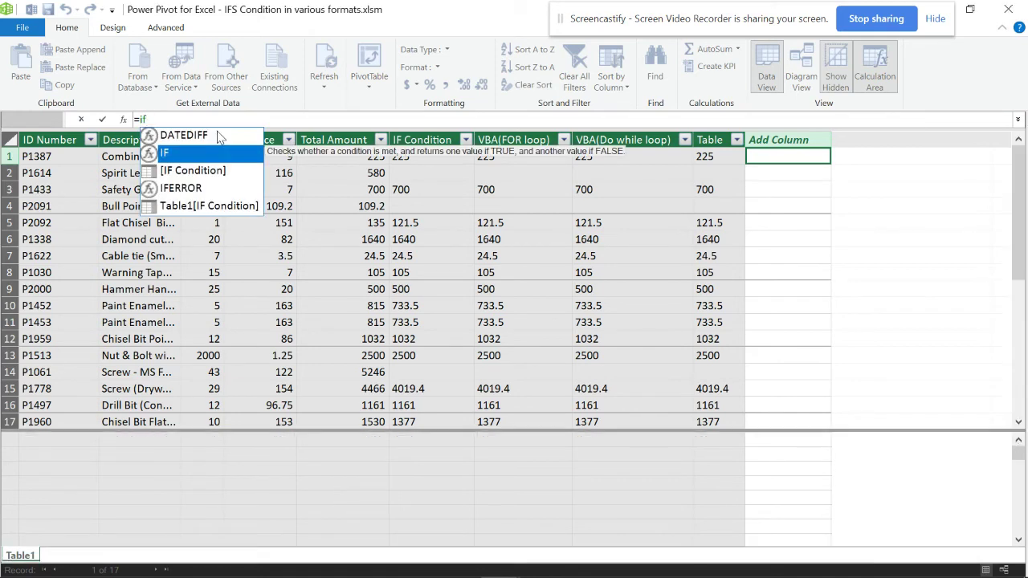
Give the IF formula the test Table1[Unit Price]<=100 and the true result Table1[Qty]*Table1[Unit Price].
type("(")
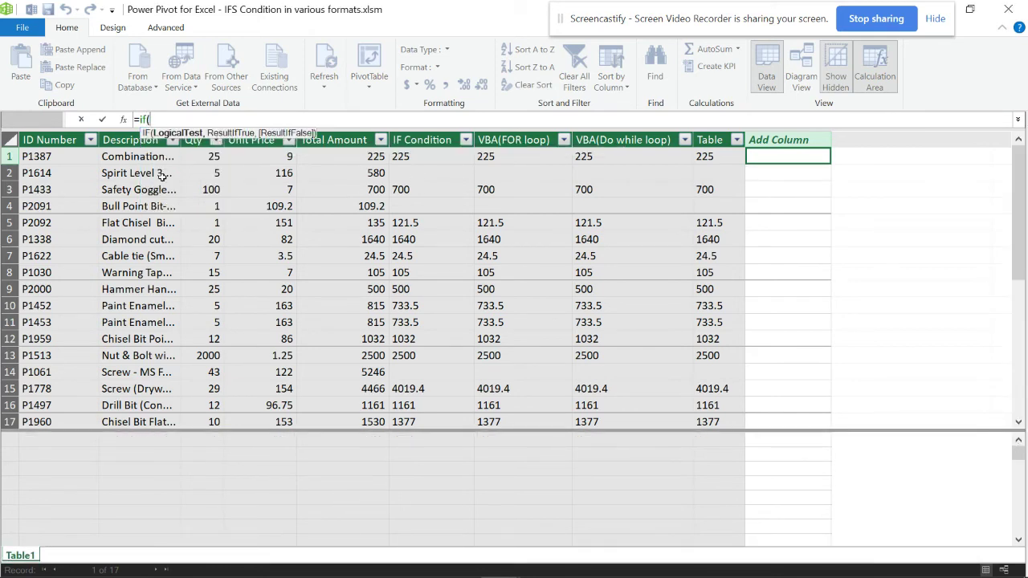
left_click(289, 157)
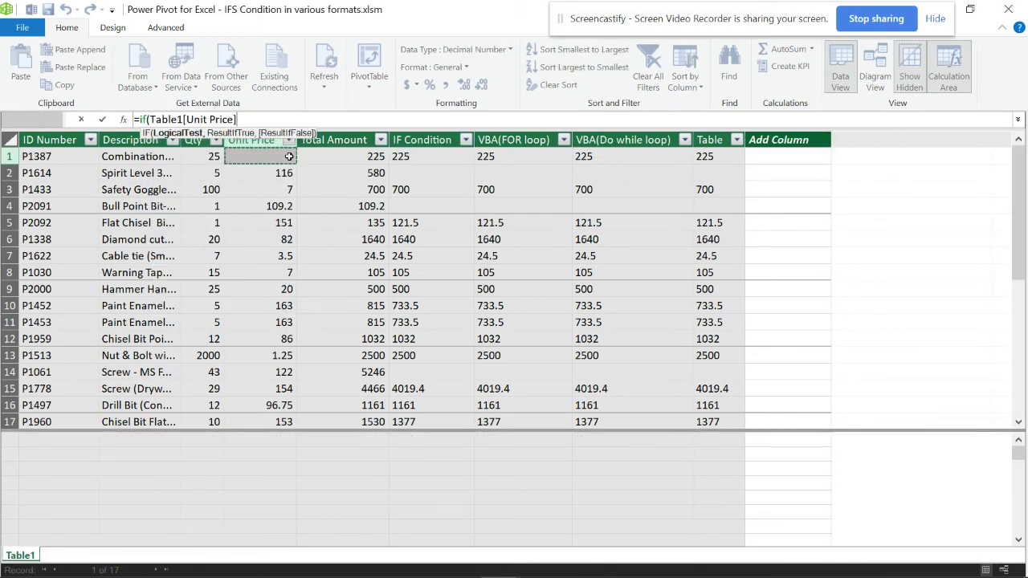
type("<=100,")
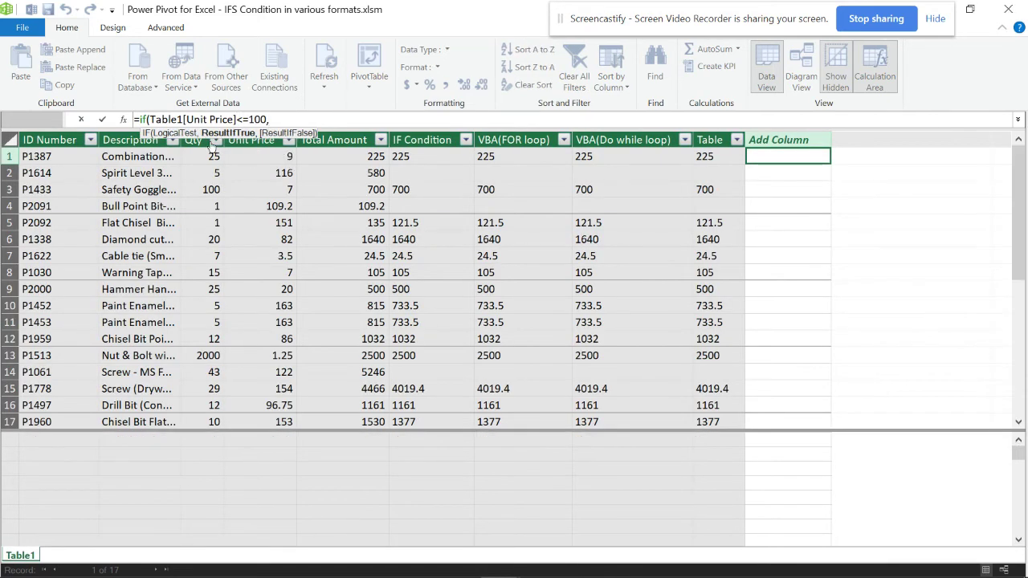
left_click(216, 158)
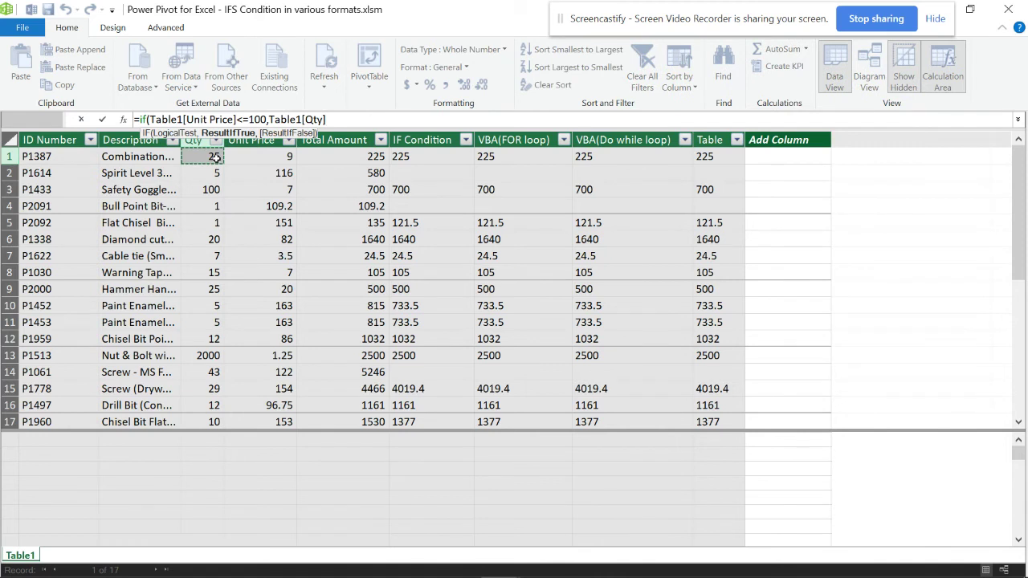
type("*")
left_click(284, 158)
type(",")
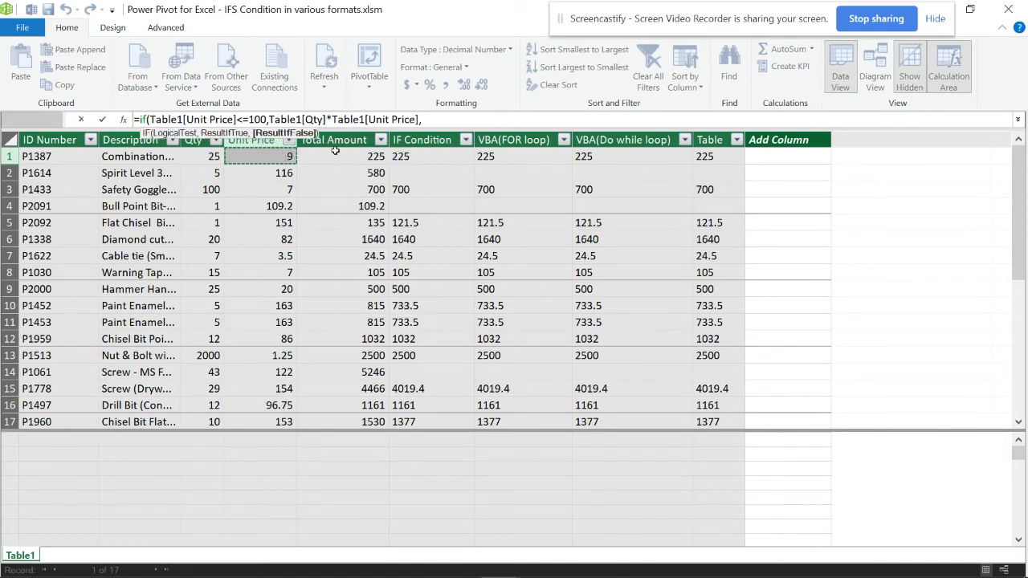
Add a nested IF as the false result, with the test Table1[Unit Price]>=150.
type("if")
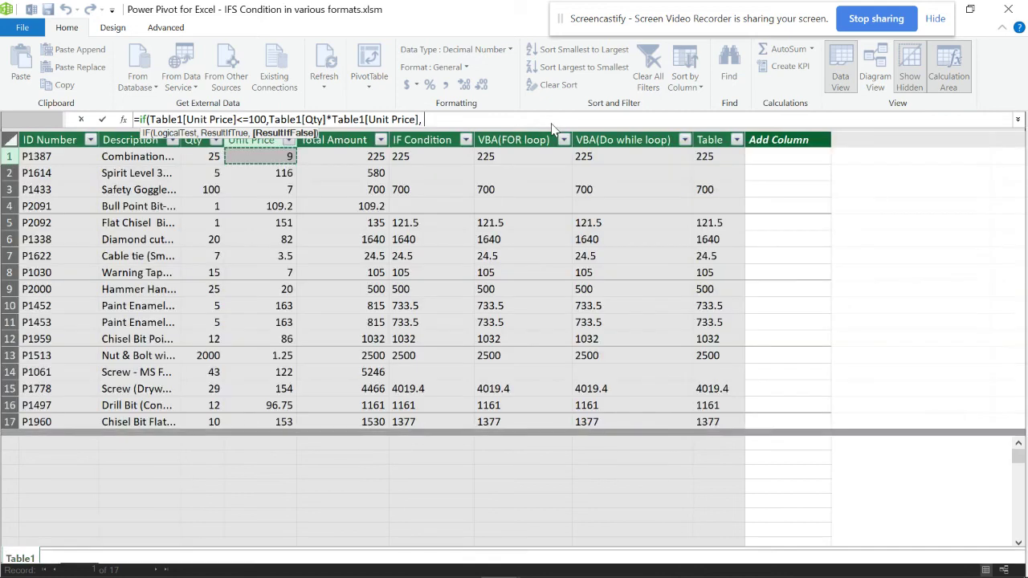
type("(")
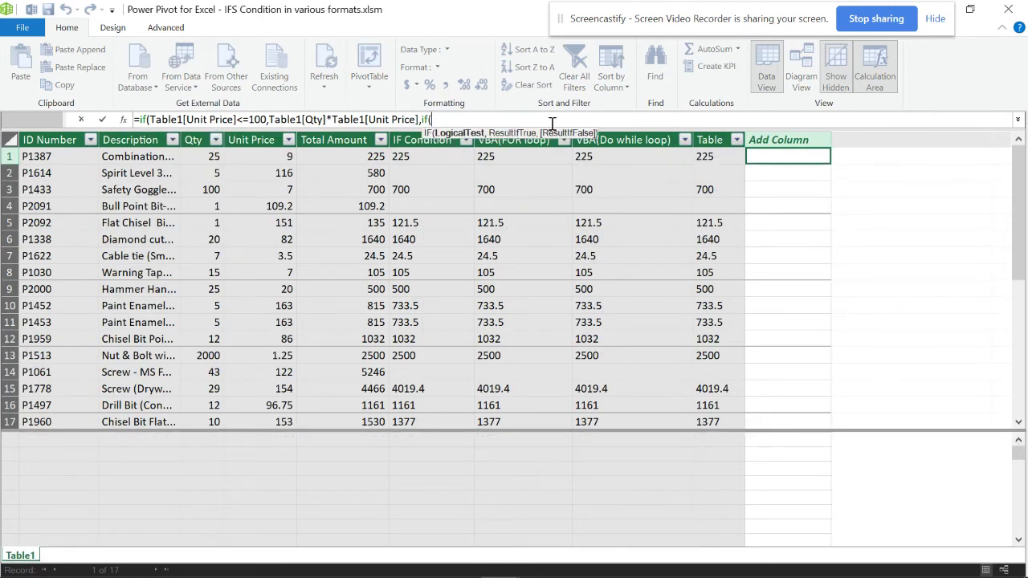
left_click(277, 154)
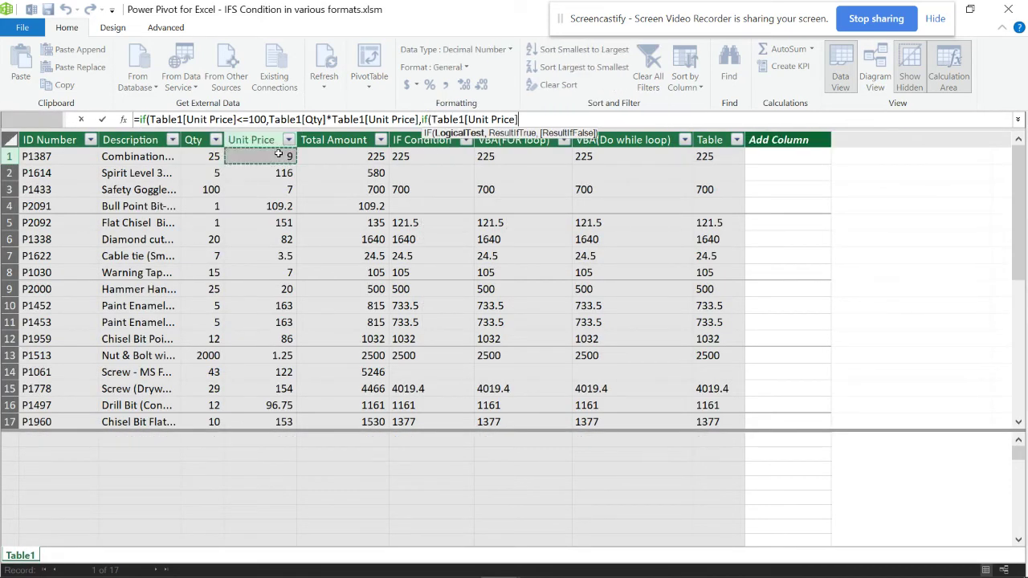
type(">=150,")
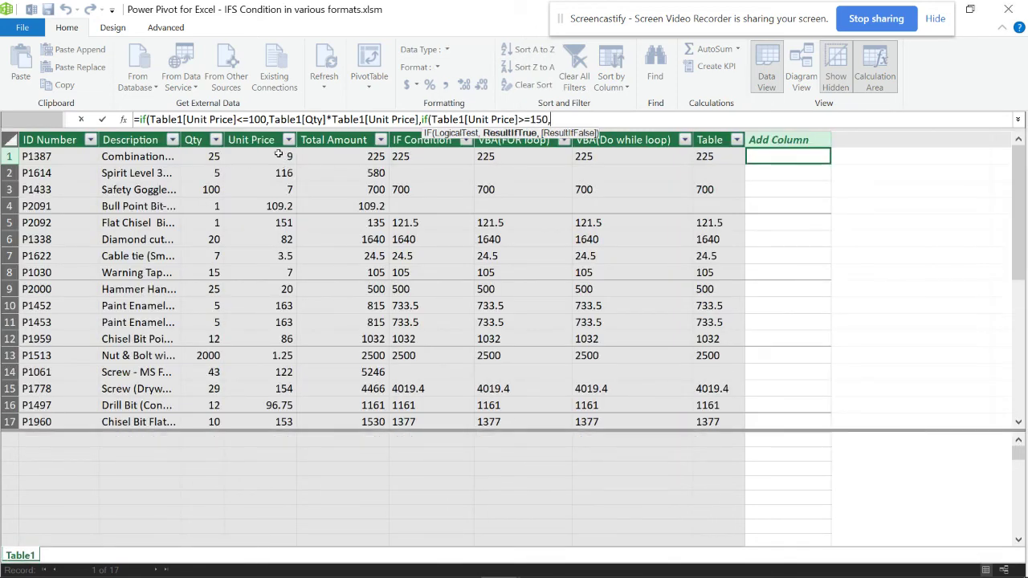
Give the nested IF the true result Table1[Total Amount]-(Table1[Total Amount]) and commit the calculated column formula.
left_click(346, 155)
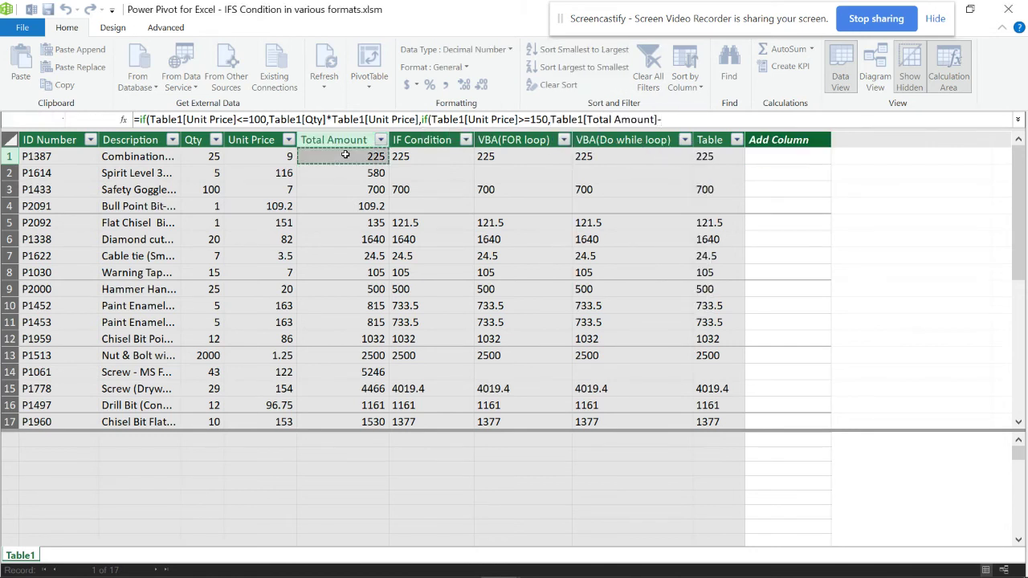
type("-")
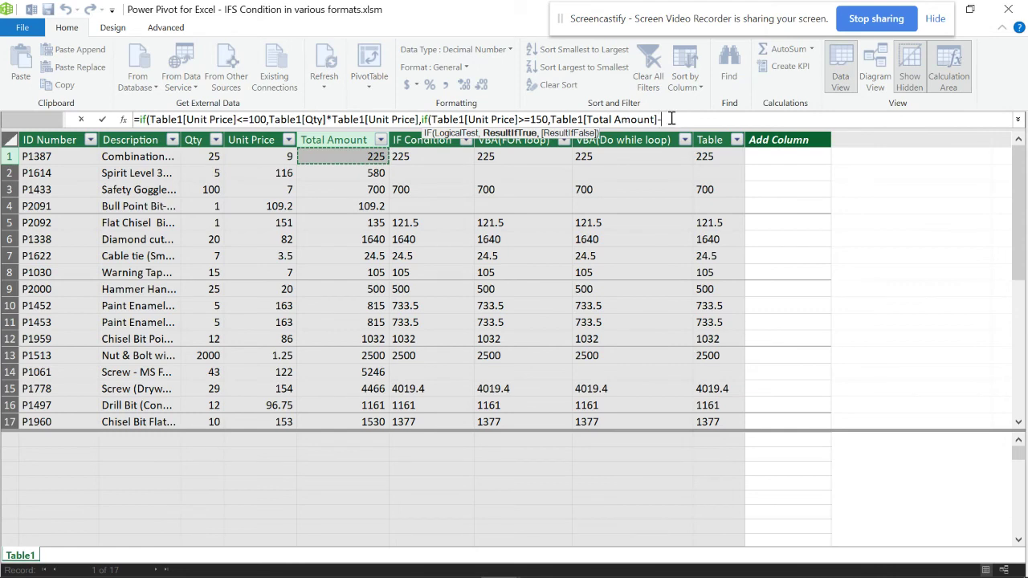
type("to")
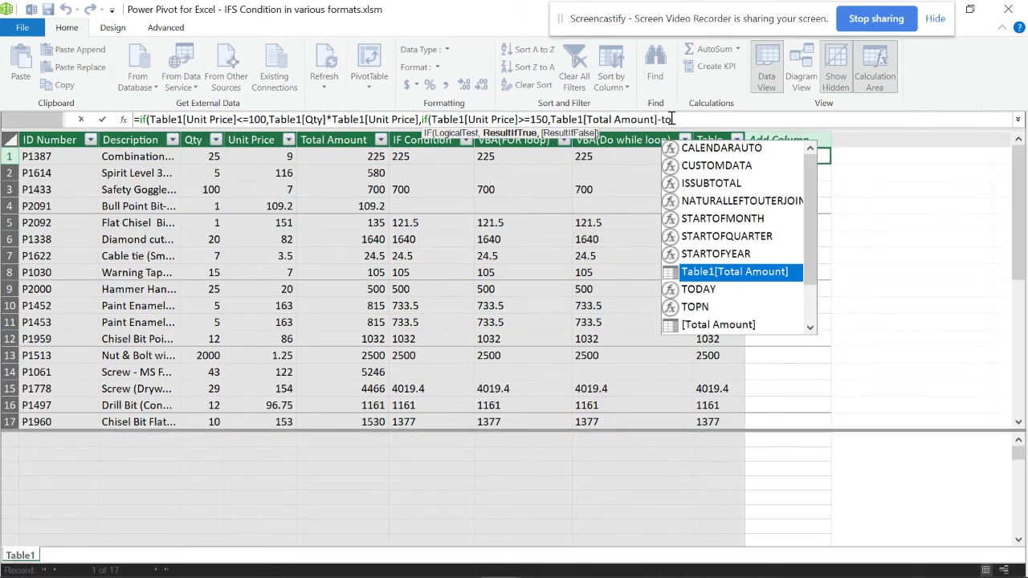
double_click(750, 272)
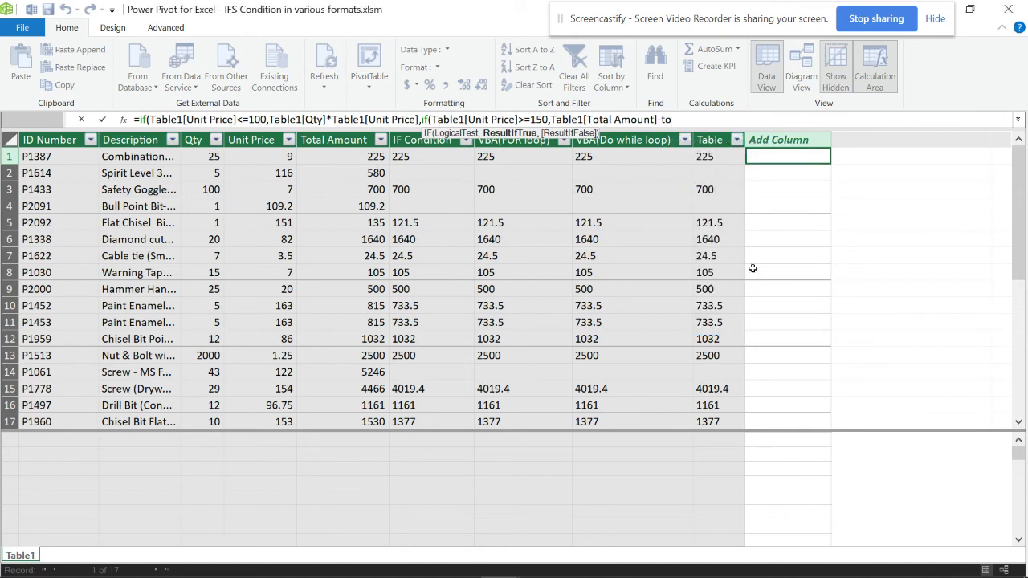
left_click(662, 119)
type("(")
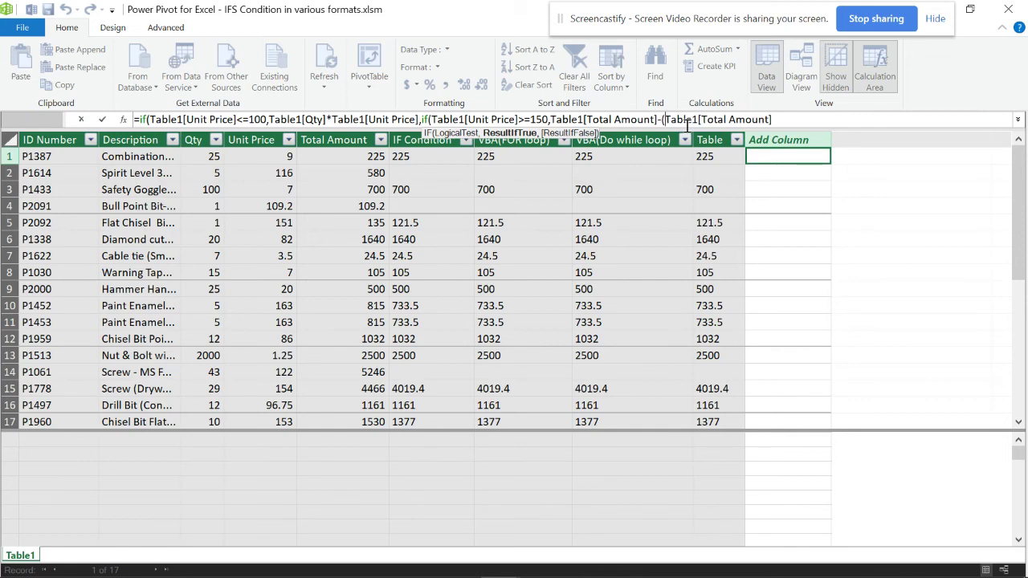
left_click(791, 120)
type("))))")
key("Return")
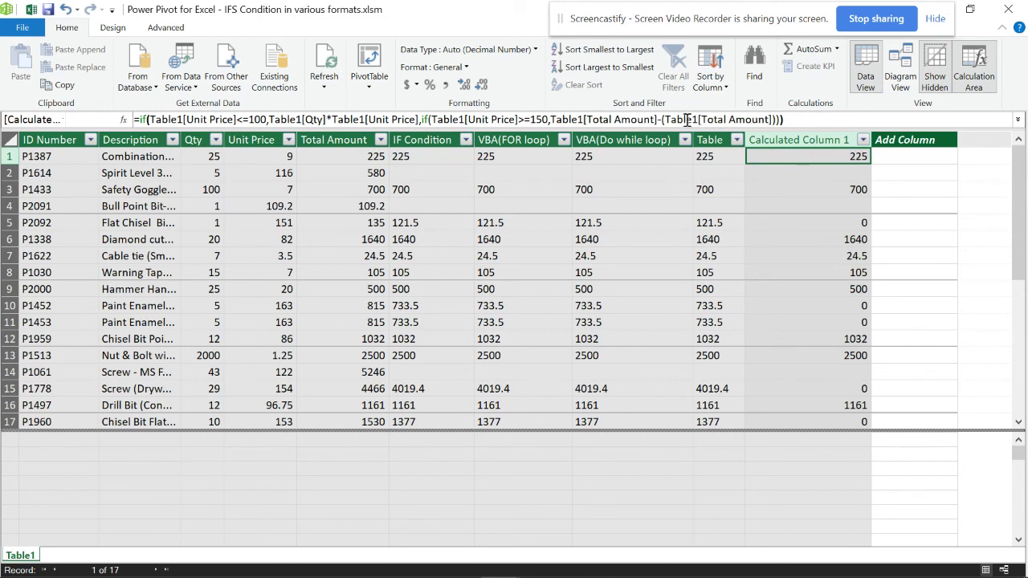
Multiply the subtracted Table1[Total Amount] by 0.1 in the calculated column formula, and close the Power Pivot window.
left_click(771, 119)
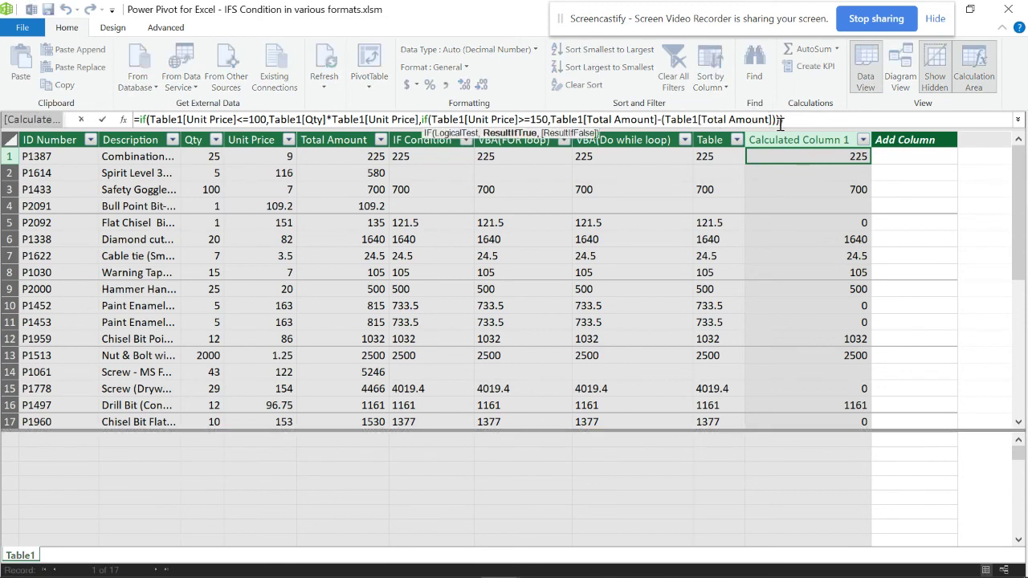
type("*-1))")
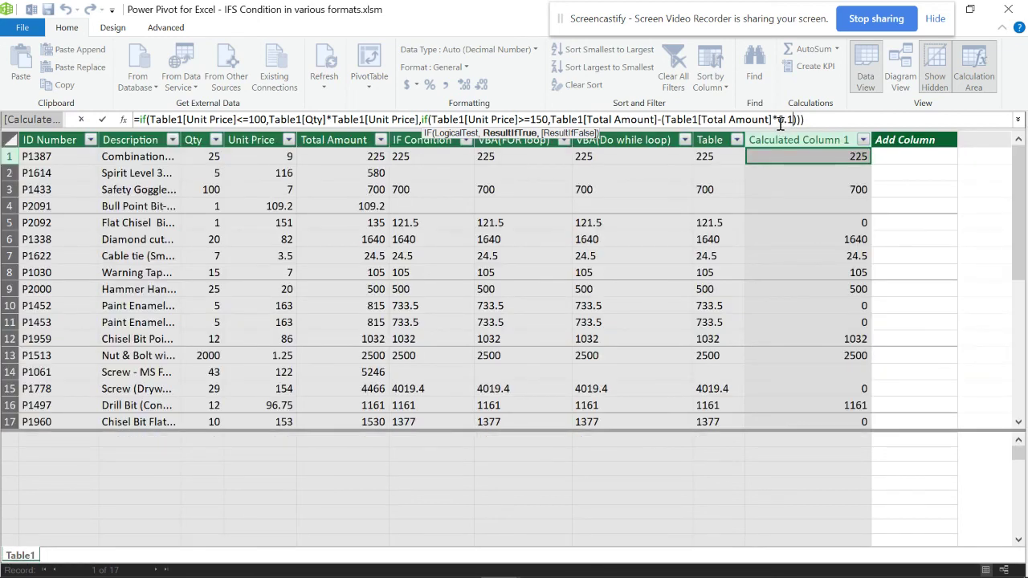
key("Return")
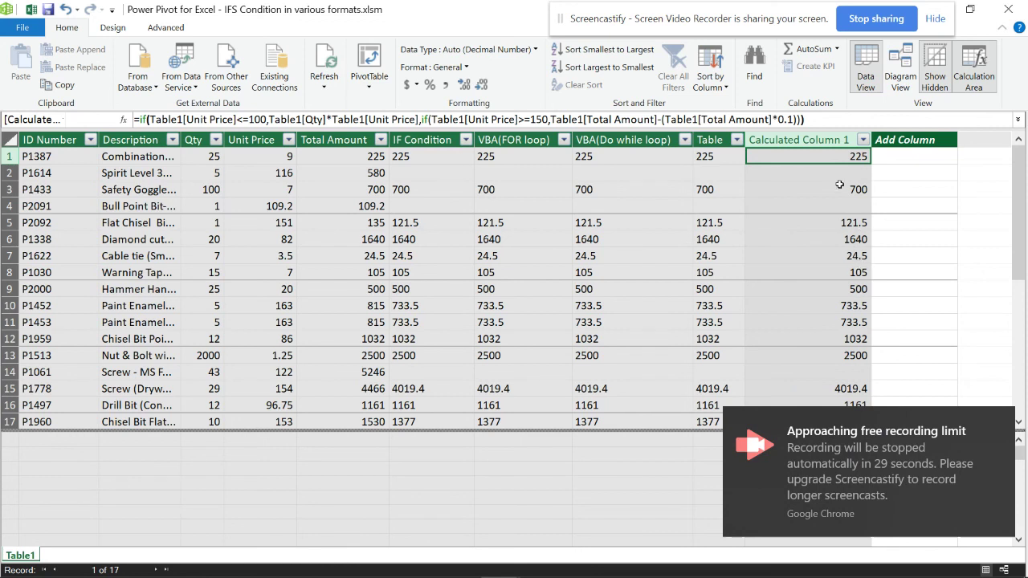
left_click(1008, 8)
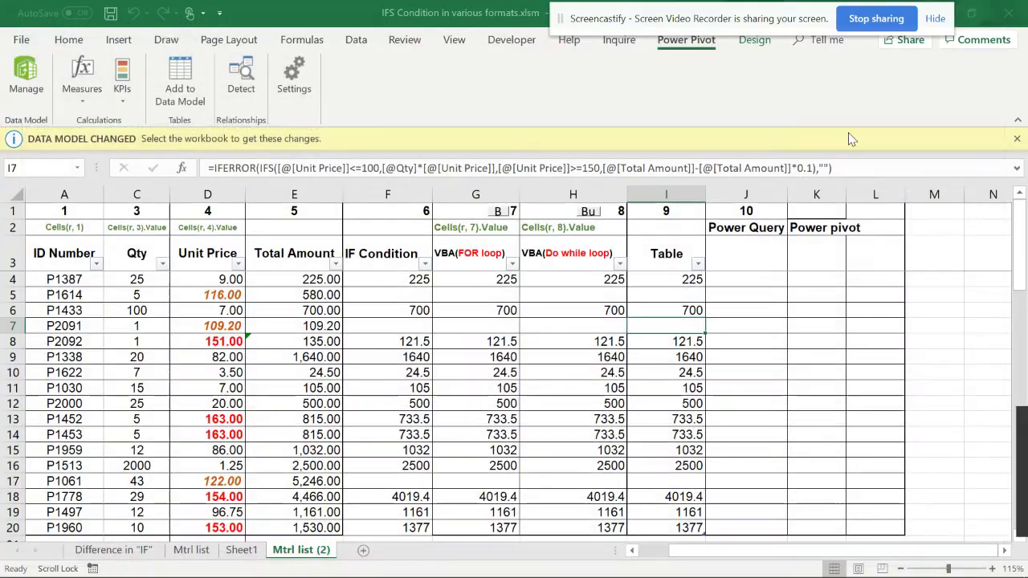